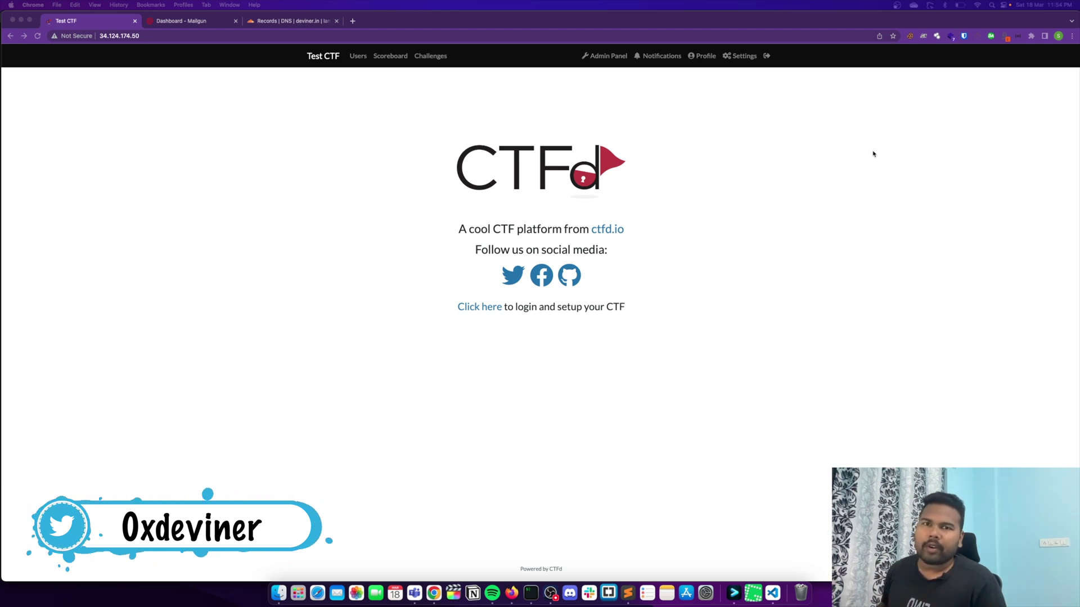
Step: Copy the server IP 34.124.174.50 from the address bar and go to Cloudflare's deviner.in DNS records
{"action": "left_click", "coordinate": [125, 88]}
{"action": "key", "text": "super+l"}
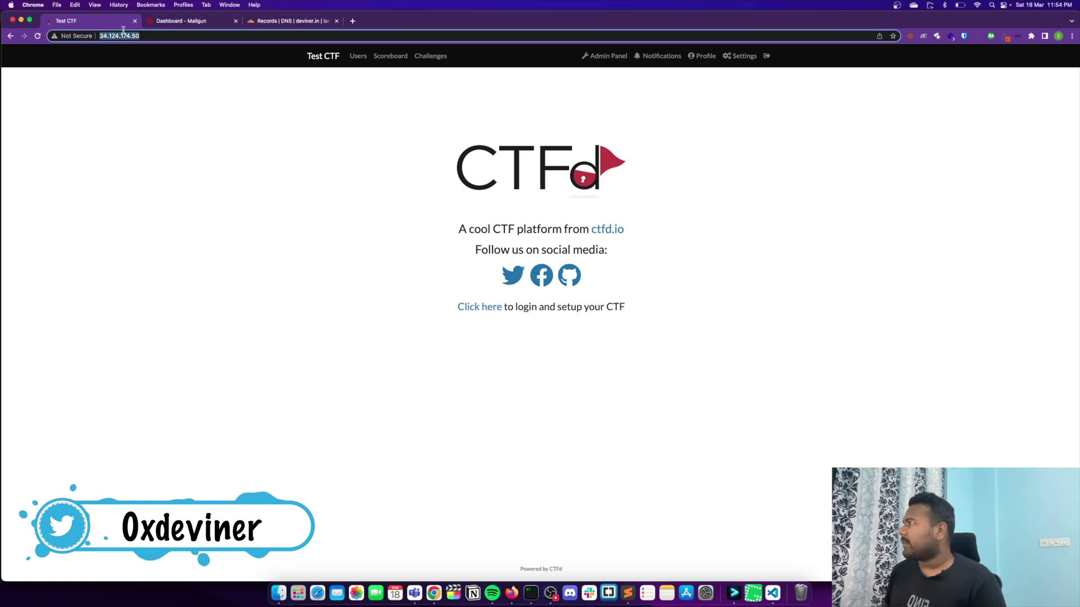
{"action": "left_click", "coordinate": [126, 89]}
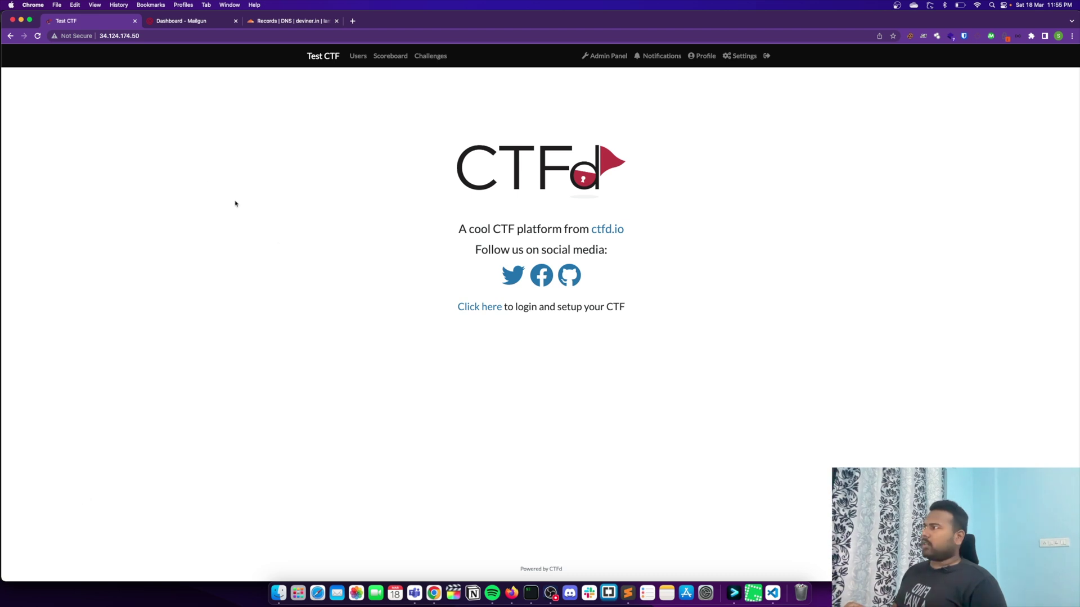
{"action": "left_click", "coordinate": [182, 39]}
{"action": "left_click", "coordinate": [182, 38]}
{"action": "key", "text": "shift+Left"}
{"action": "key", "text": "shift+Left"}
{"action": "key", "text": "shift+Left"}
{"action": "key", "text": "shift+Left"}
{"action": "key", "text": "shift+Left"}
{"action": "key", "text": "shift+Left"}
{"action": "key", "text": "shift+Left"}
{"action": "key", "text": "shift+Left"}
{"action": "key", "text": "shift+Left"}
{"action": "key", "text": "shift+Left"}
{"action": "key", "text": "shift+Left"}
{"action": "key", "text": "shift+Left"}
{"action": "key", "text": "shift+Left"}
{"action": "key", "text": "super+c"}
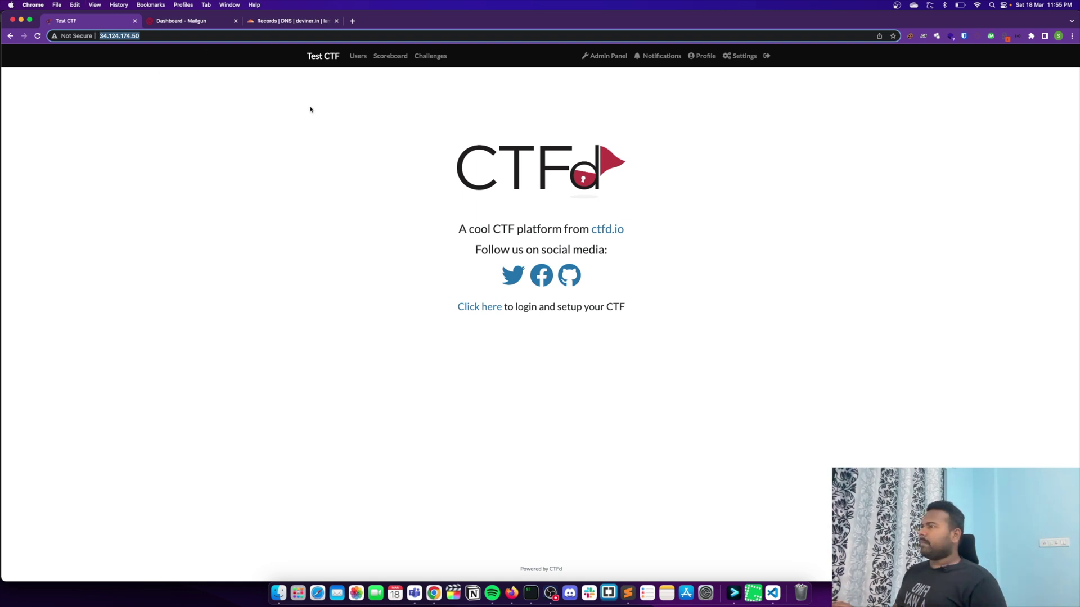
{"action": "left_click", "coordinate": [301, 22]}
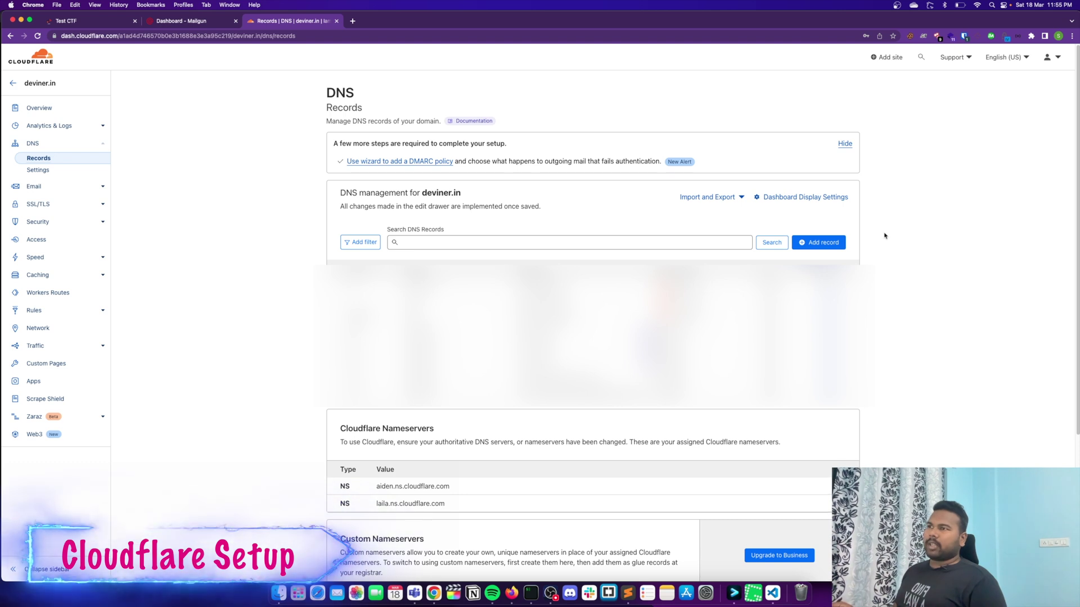
Step: Save a proxied A record named ctfd pointing to 34.124.174.50 with Auto TTL
{"action": "left_click", "coordinate": [840, 242]}
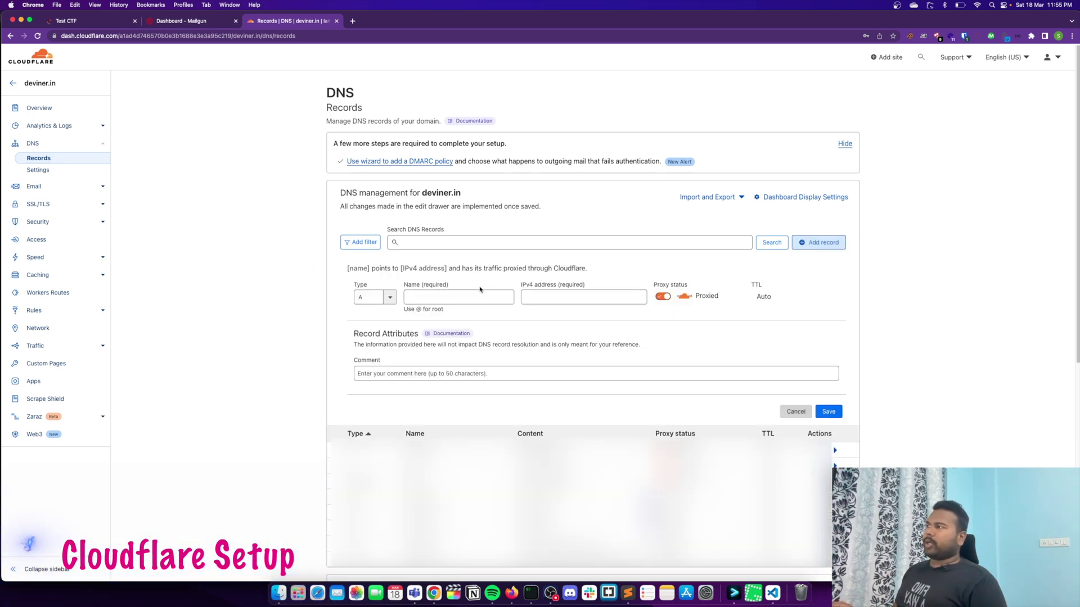
{"action": "left_click", "coordinate": [387, 302]}
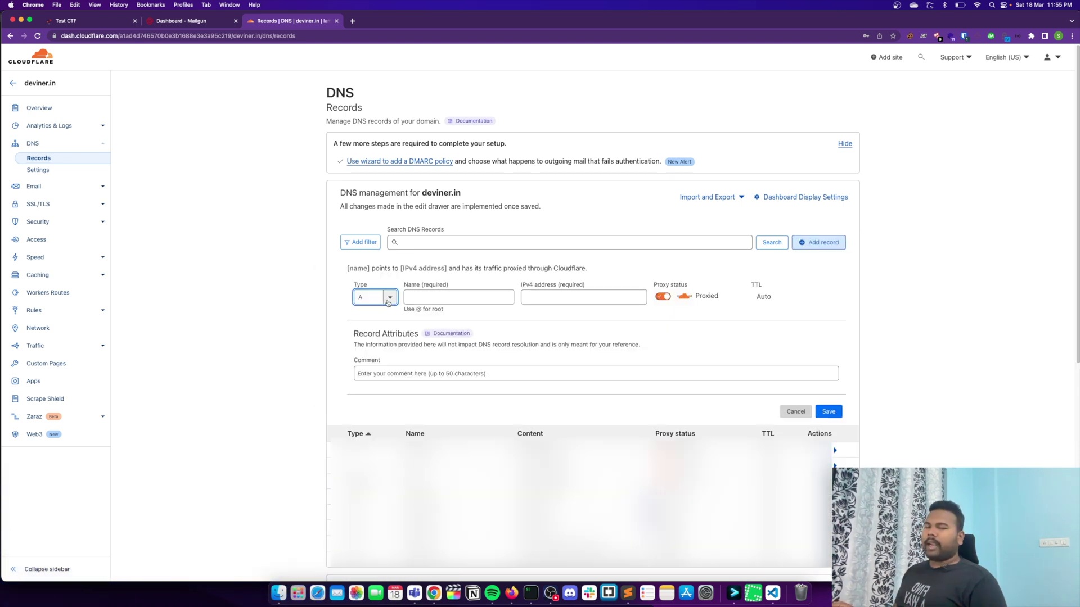
{"action": "left_click", "coordinate": [445, 301]}
{"action": "type", "text": "ctf"}
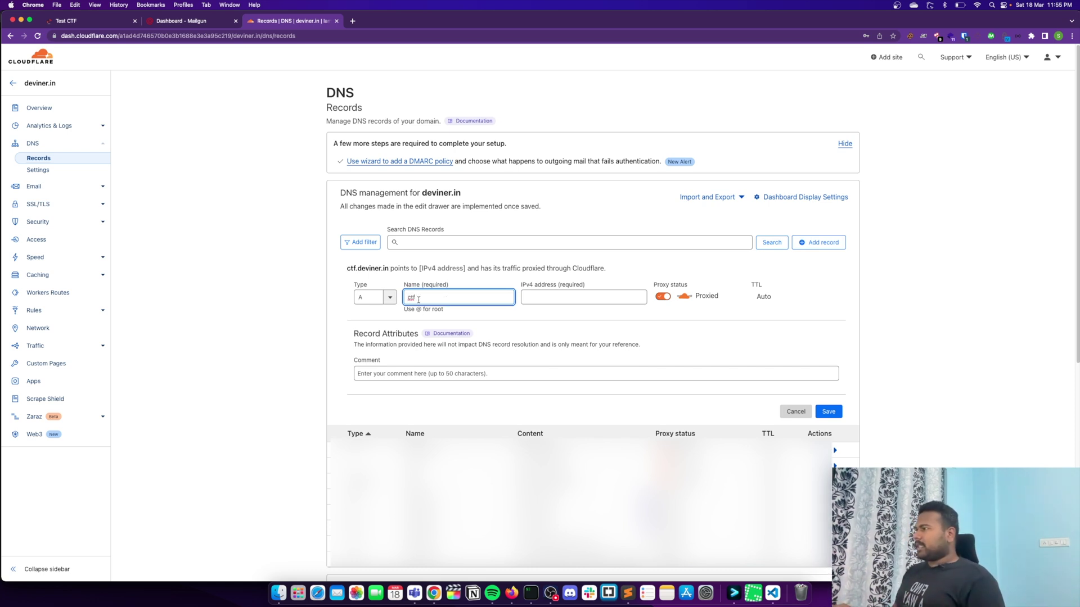
{"action": "type", "text": "d"}
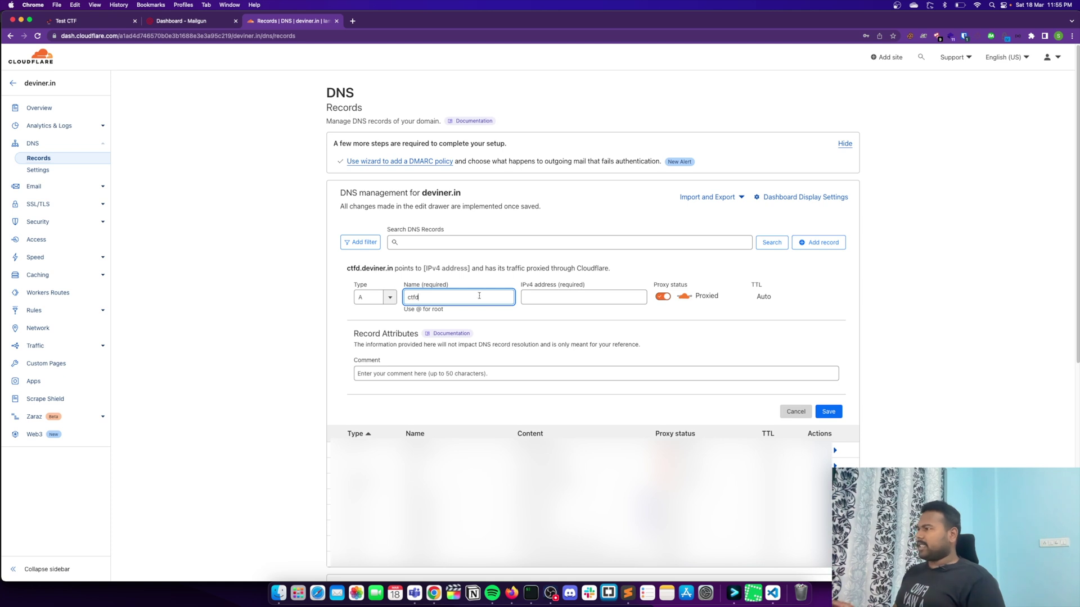
{"action": "left_click", "coordinate": [532, 296]}
{"action": "left_click", "coordinate": [606, 301]}
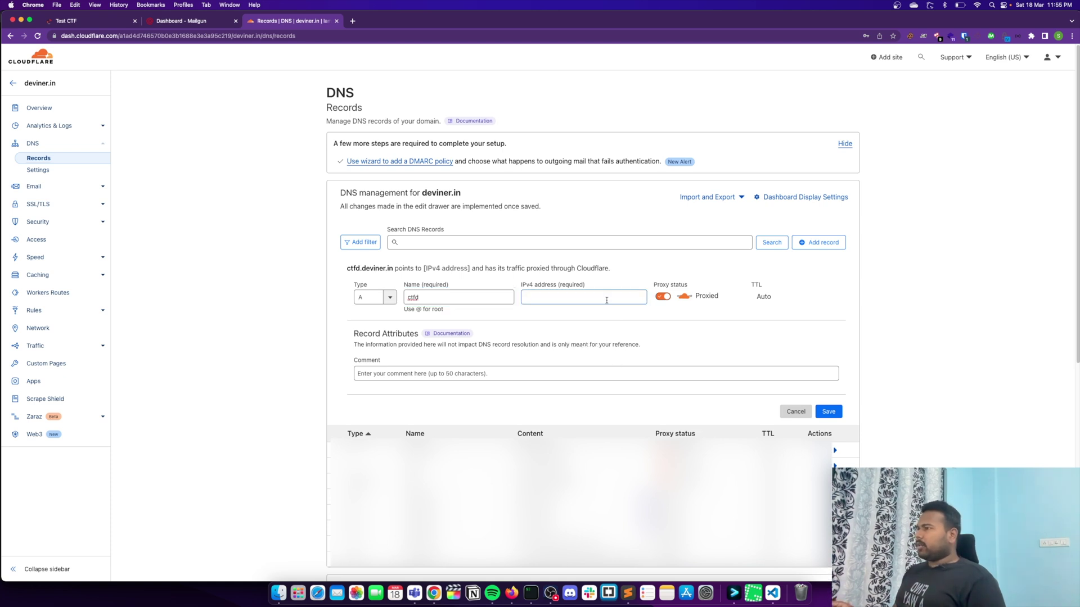
{"action": "left_click", "coordinate": [595, 298]}
{"action": "key", "text": "super+v"}
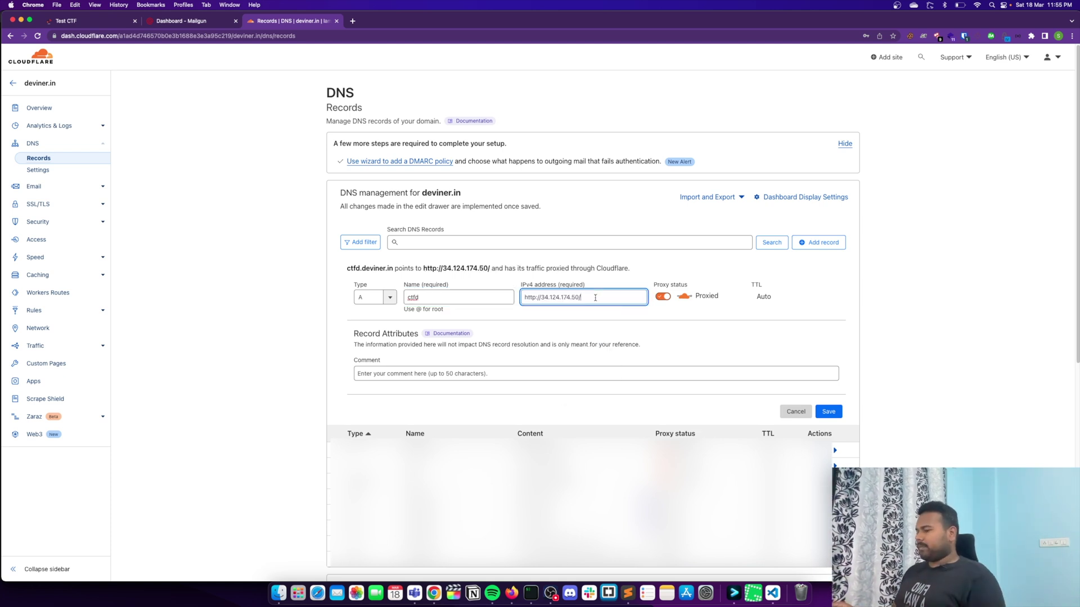
{"action": "left_click", "coordinate": [542, 297]}
{"action": "key", "text": "BackSpace"}
{"action": "key", "text": "BackSpace"}
{"action": "key", "text": "BackSpace"}
{"action": "key", "text": "BackSpace"}
{"action": "key", "text": "BackSpace"}
{"action": "key", "text": "BackSpace"}
{"action": "key", "text": "BackSpace"}
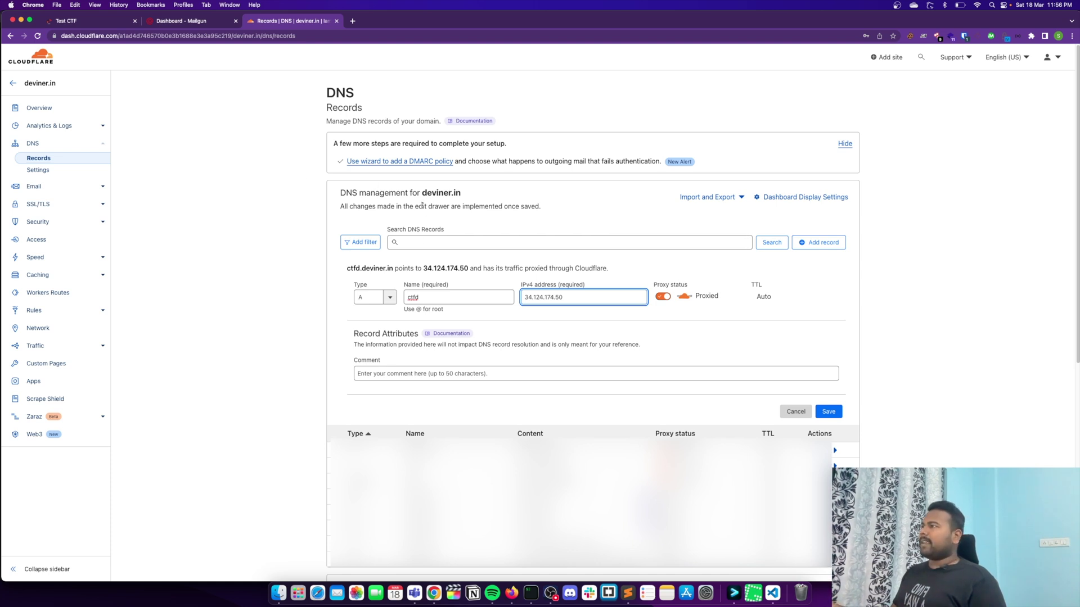
{"action": "left_click_drag", "start_coordinate": [564, 301], "coordinate": [491, 294]}
{"action": "left_click", "coordinate": [840, 407]}
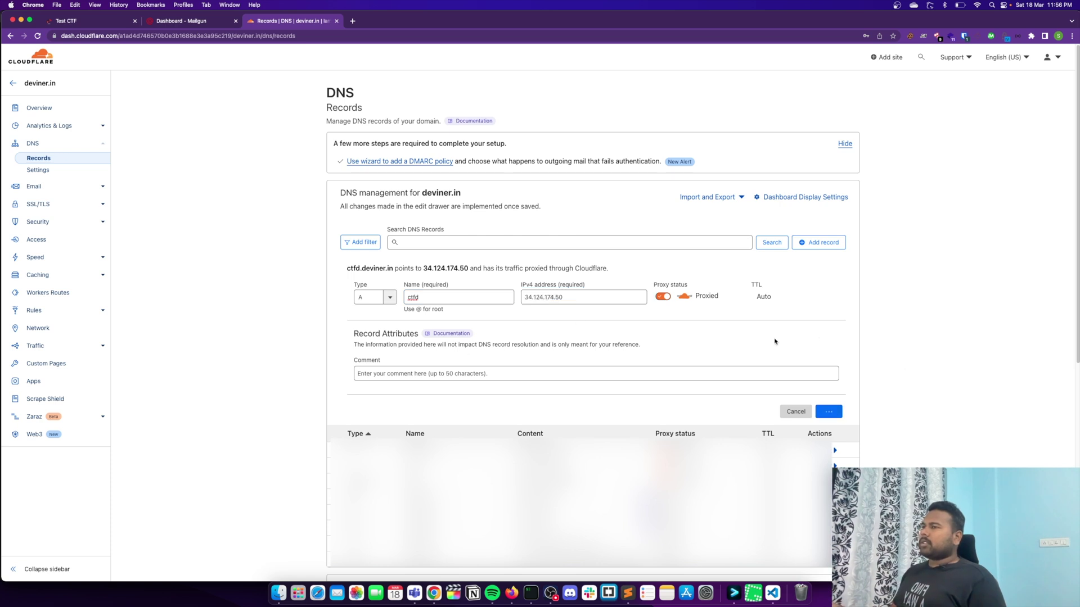
Step: Load ctfd.deviner.in in a new tab and close the old IP-based Test CTF tab
{"action": "left_click", "coordinate": [352, 20]}
{"action": "type", "text": "ctf"}
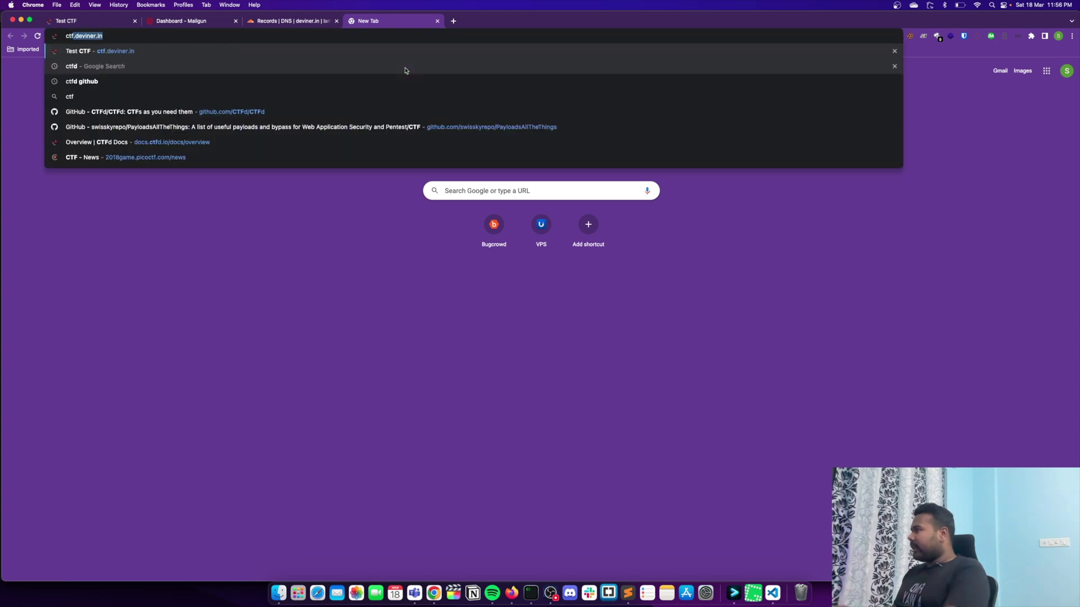
{"action": "type", "text": "d.deviner.in"}
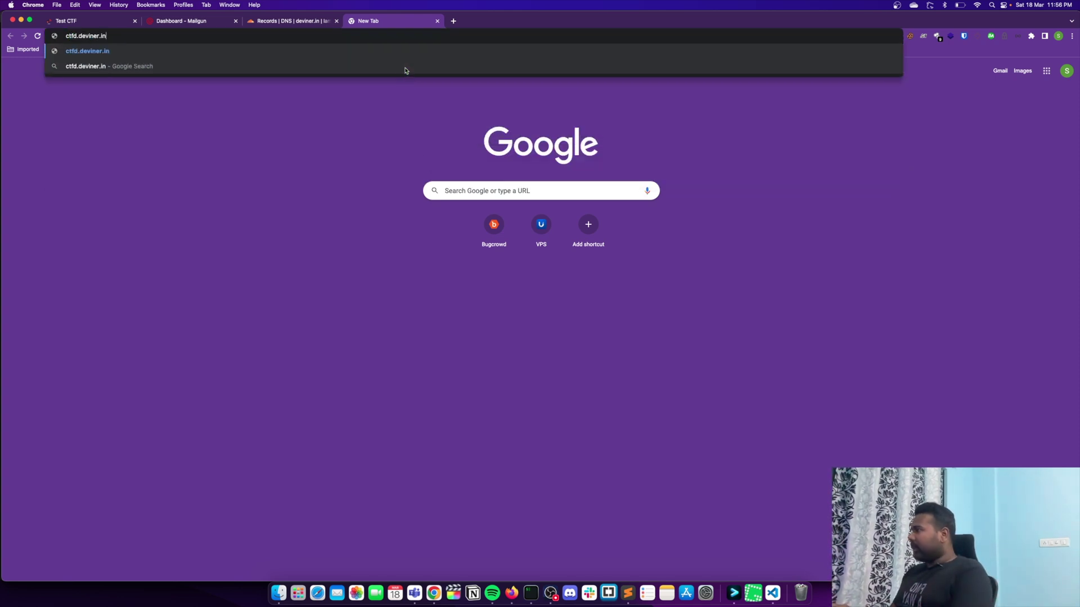
{"action": "key", "text": "Return"}
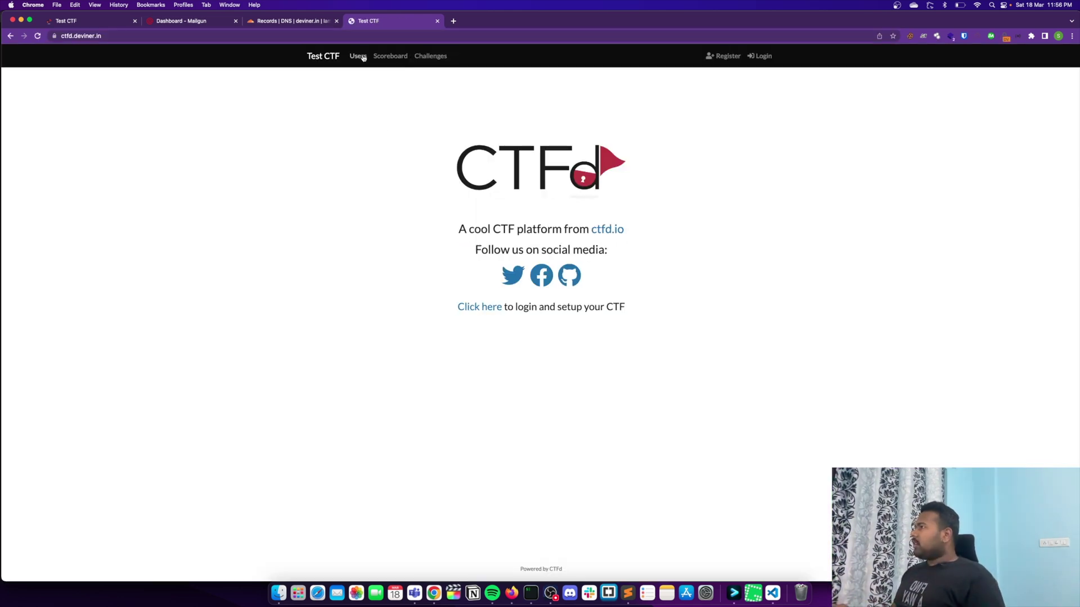
{"action": "left_click", "coordinate": [135, 21]}
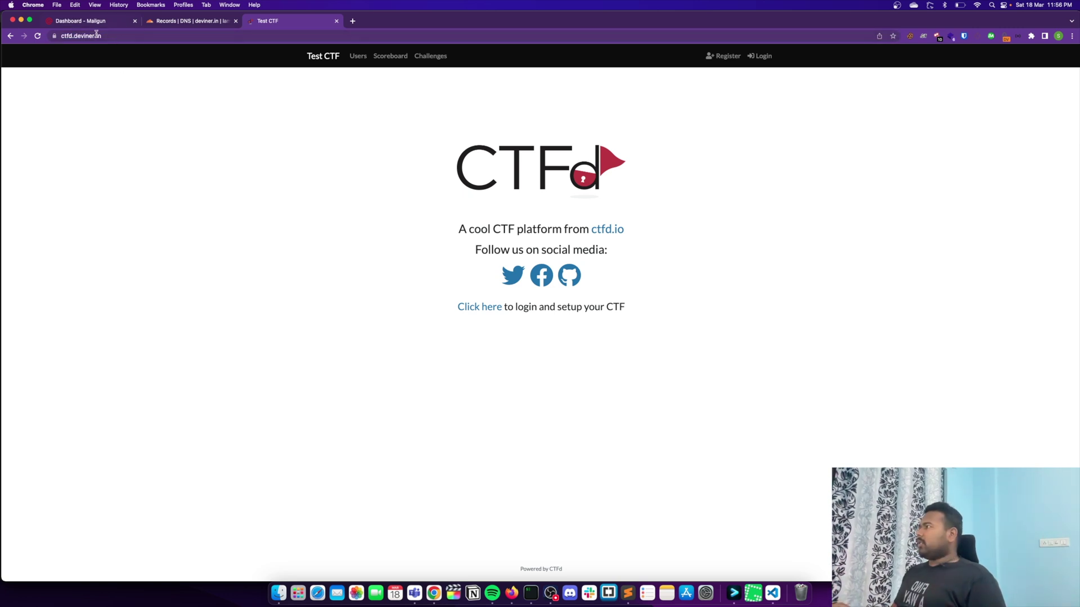
{"action": "left_click", "coordinate": [55, 36]}
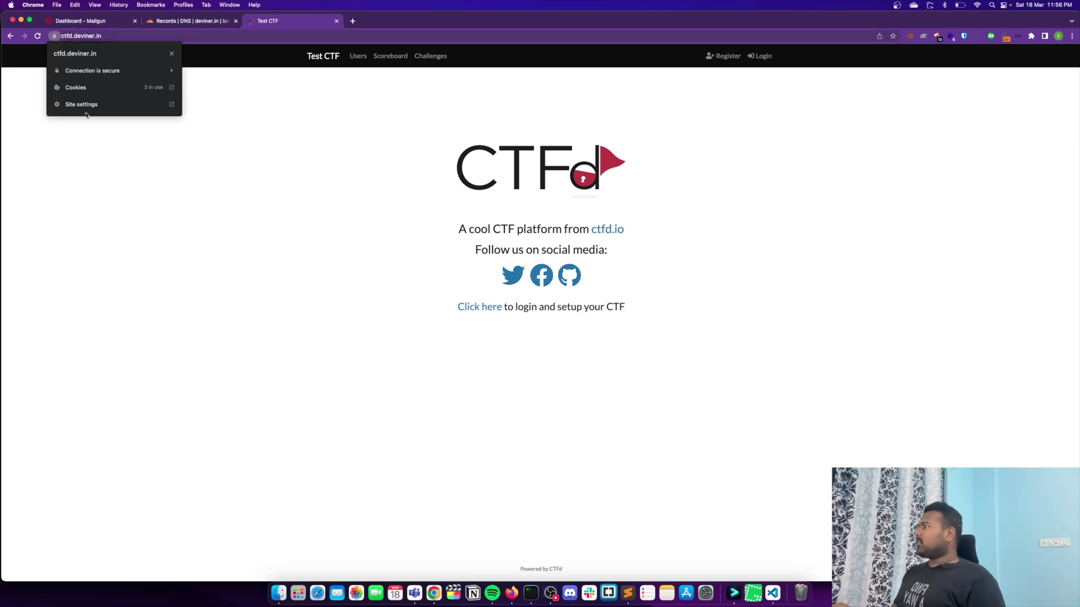
{"action": "left_click", "coordinate": [171, 54]}
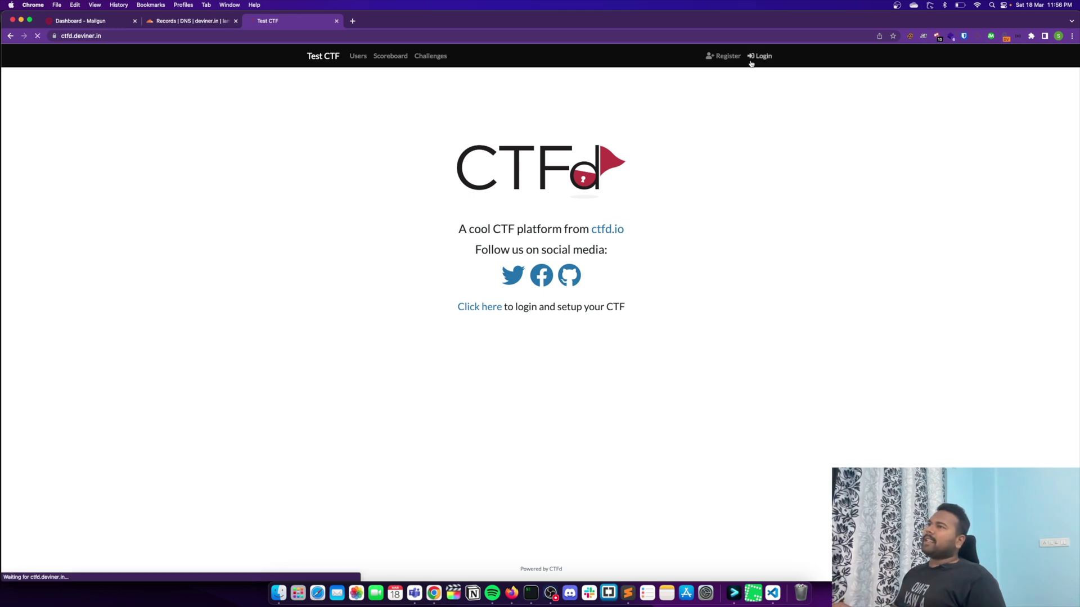
Step: Log in as admin, decline the browser password prompts, and open the Admin Panel
{"action": "left_click", "coordinate": [754, 56]}
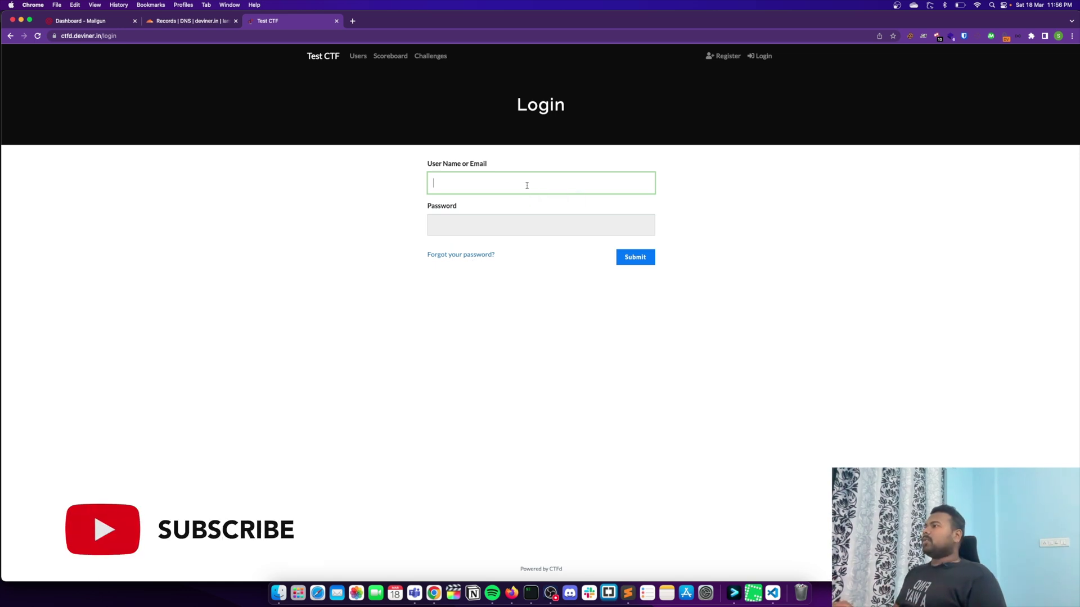
{"action": "type", "text": "admin"}
{"action": "key", "text": "Tab"}
{"action": "type", "text": "password"}
{"action": "key", "text": "Return"}
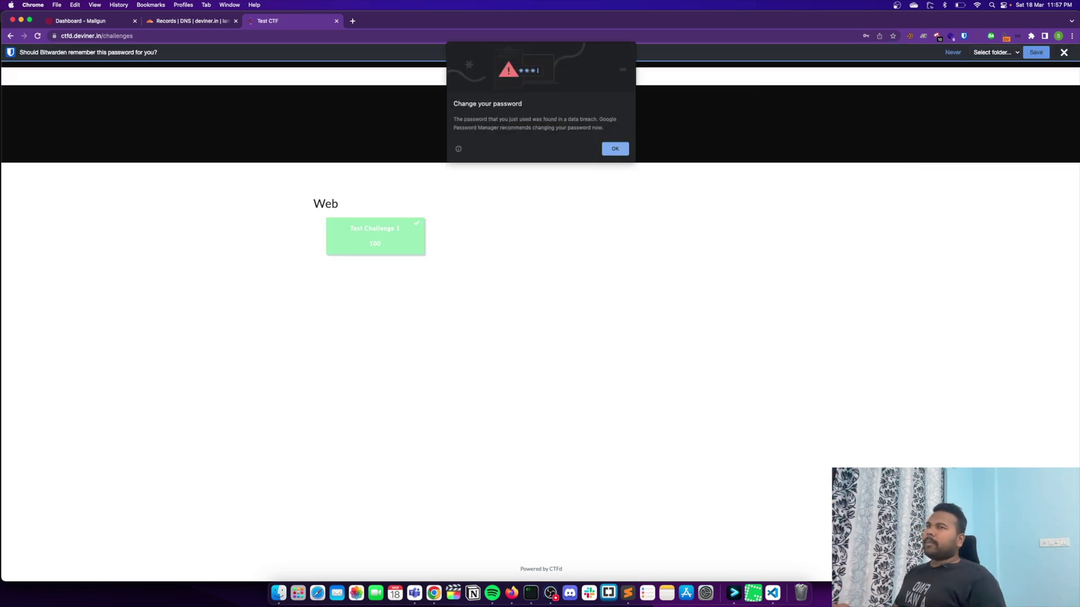
{"action": "left_click", "coordinate": [617, 150]}
{"action": "left_click", "coordinate": [845, 159]}
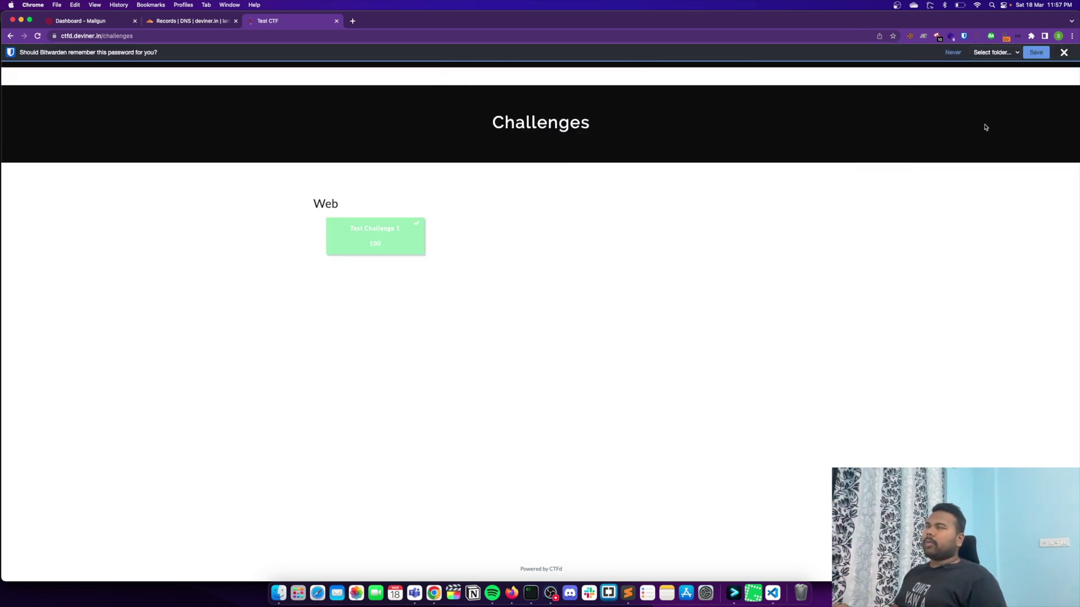
{"action": "left_click", "coordinate": [1064, 52]}
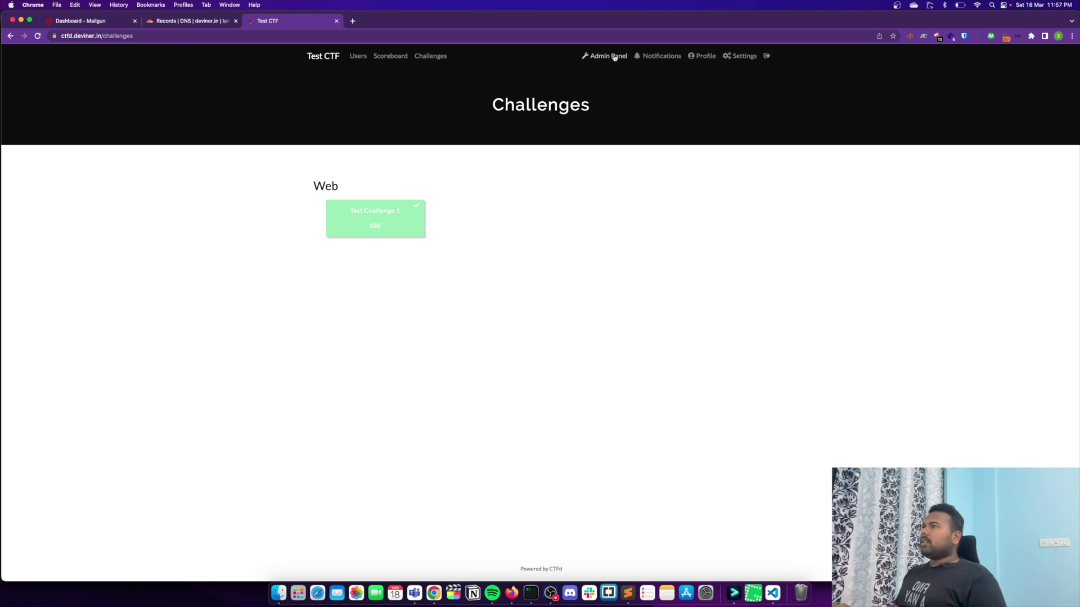
{"action": "left_click", "coordinate": [615, 56]}
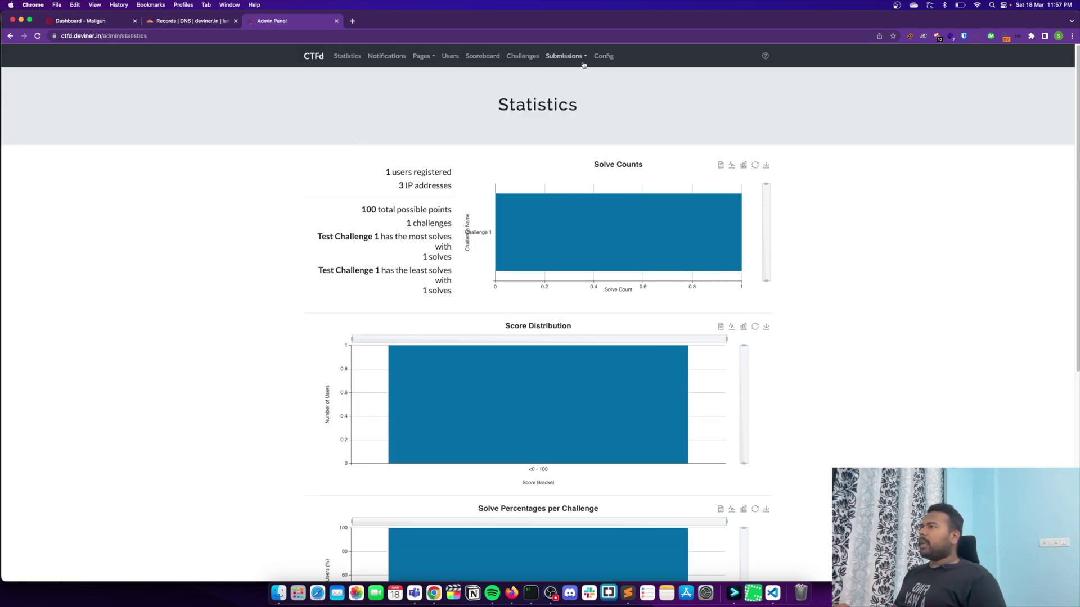
Step: Open the Email section of the CTFd admin configuration
{"action": "left_click", "coordinate": [603, 56]}
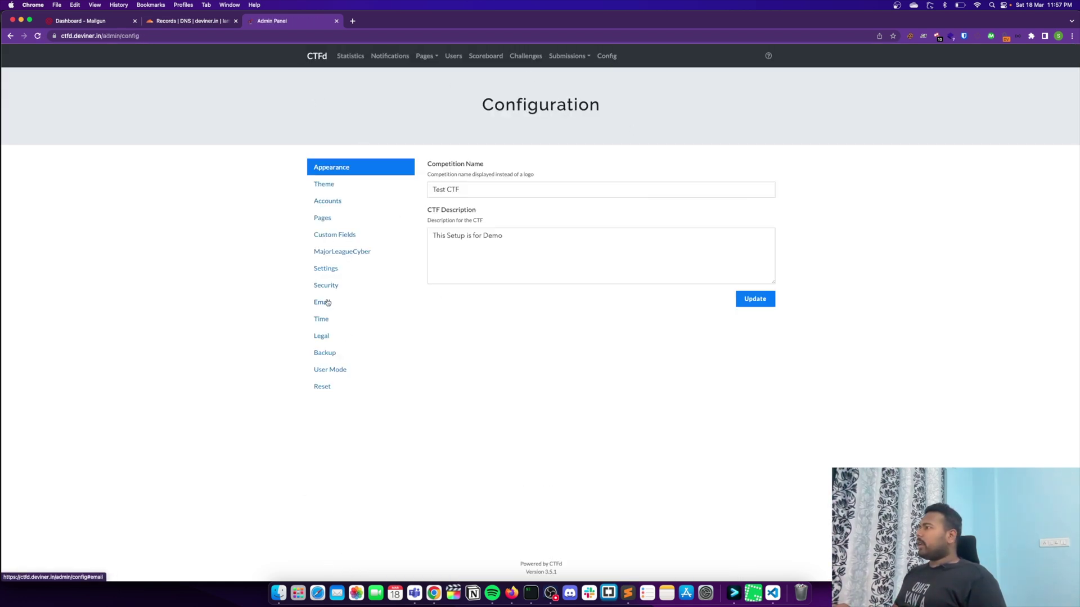
{"action": "left_click", "coordinate": [329, 303]}
{"action": "scroll", "coordinate": [427, 430], "scroll_direction": "down", "scroll_amount": 10}
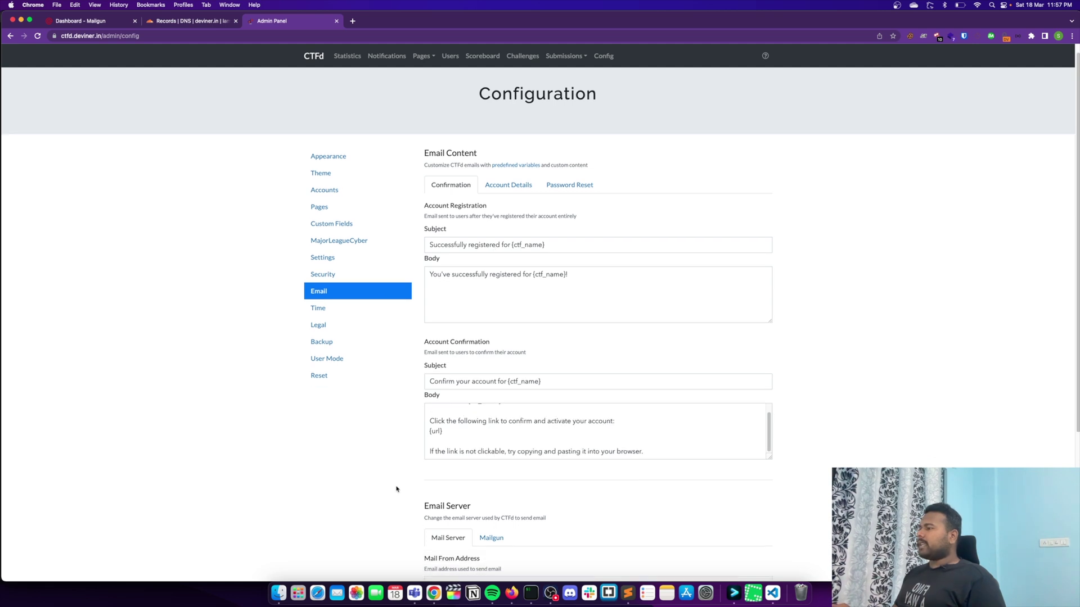
{"action": "left_click", "coordinate": [450, 376]}
{"action": "left_click", "coordinate": [403, 379]}
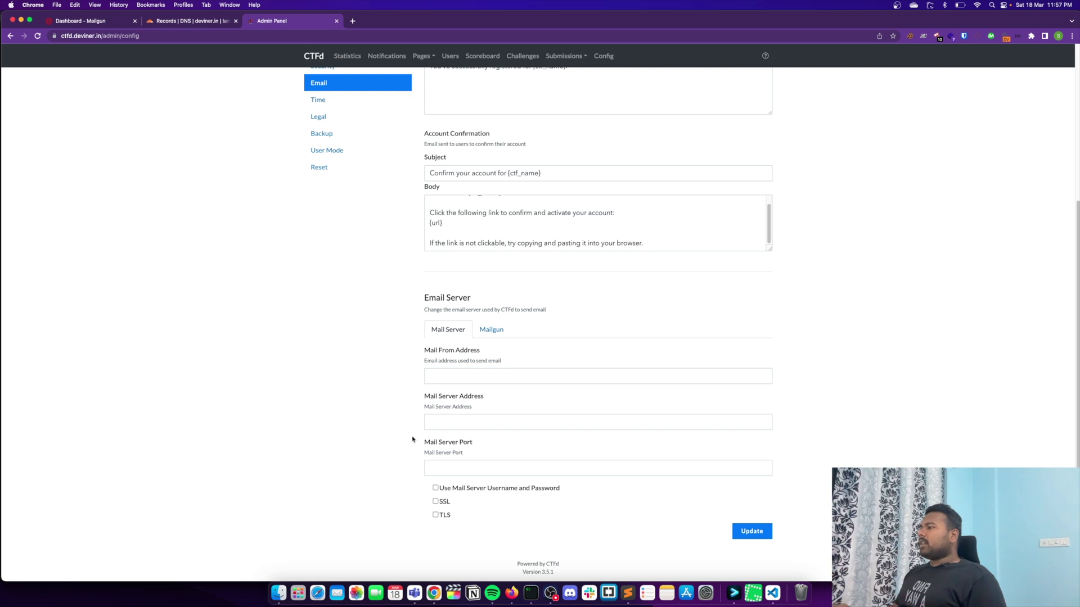
Step: Select the Mailgun email server option and review its From Address, API Base URL and API Key fields
{"action": "left_click", "coordinate": [488, 333]}
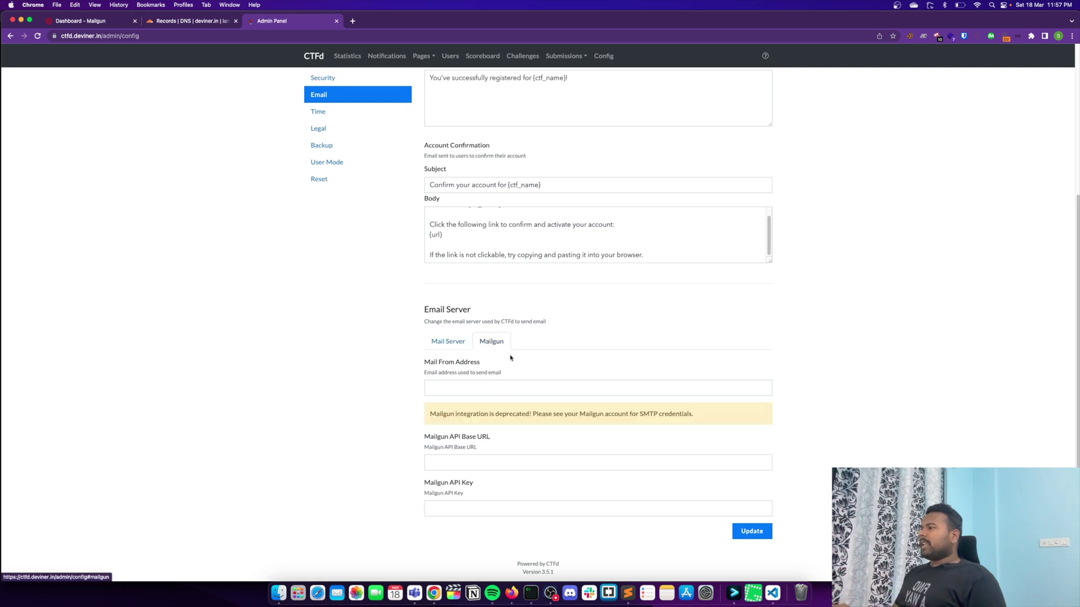
{"action": "left_click", "coordinate": [467, 392]}
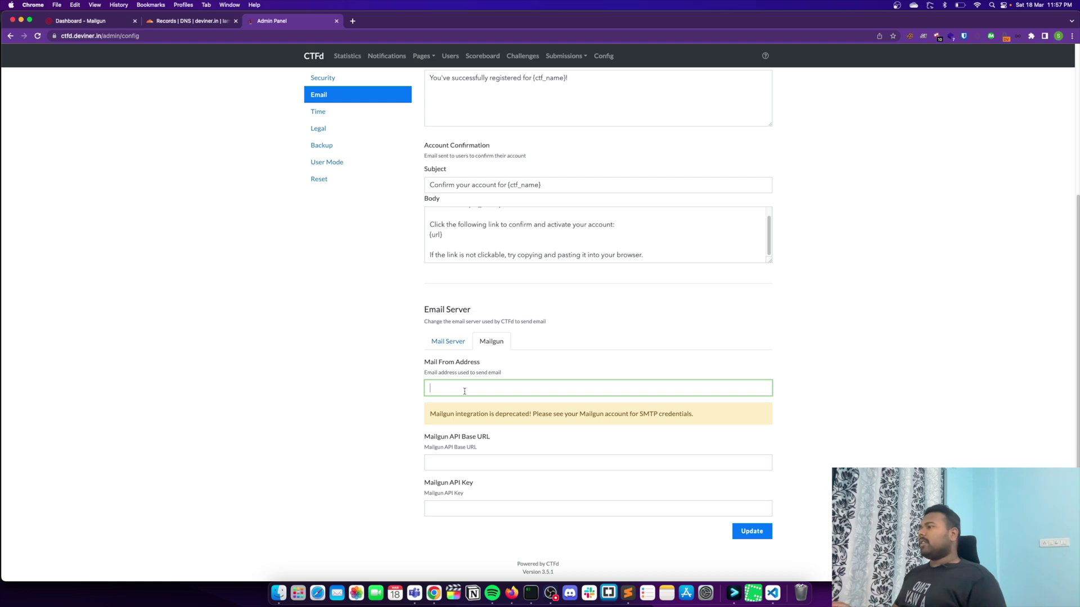
{"action": "left_click", "coordinate": [475, 467]}
{"action": "left_click", "coordinate": [477, 484]}
{"action": "left_click_drag", "start_coordinate": [428, 443], "coordinate": [470, 438]}
{"action": "left_click", "coordinate": [488, 456]}
{"action": "left_click", "coordinate": [456, 502]}
{"action": "left_click", "coordinate": [385, 470]}
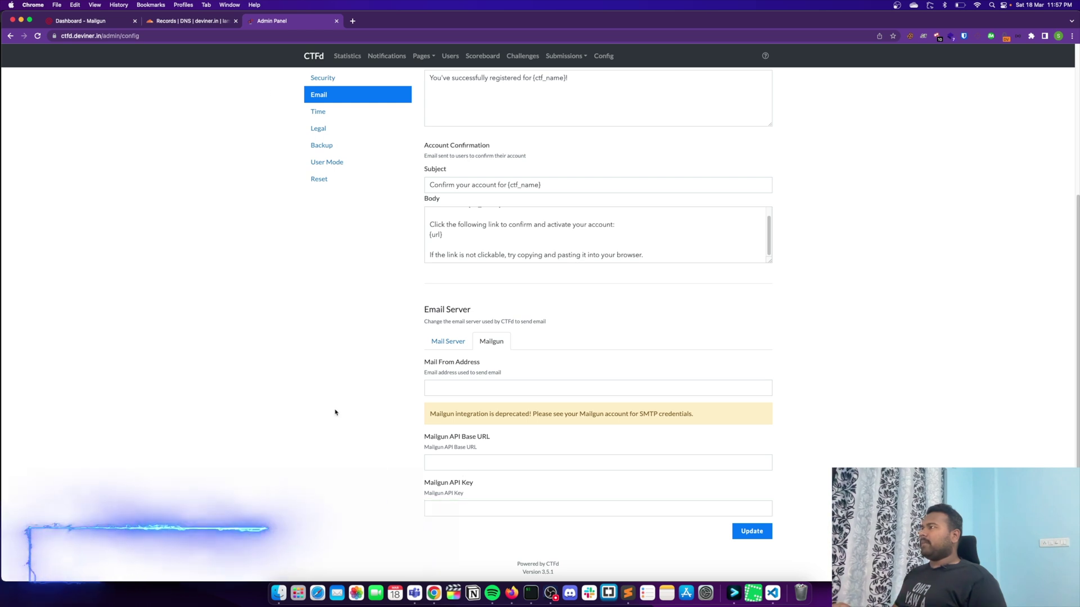
{"action": "left_click", "coordinate": [86, 23]}
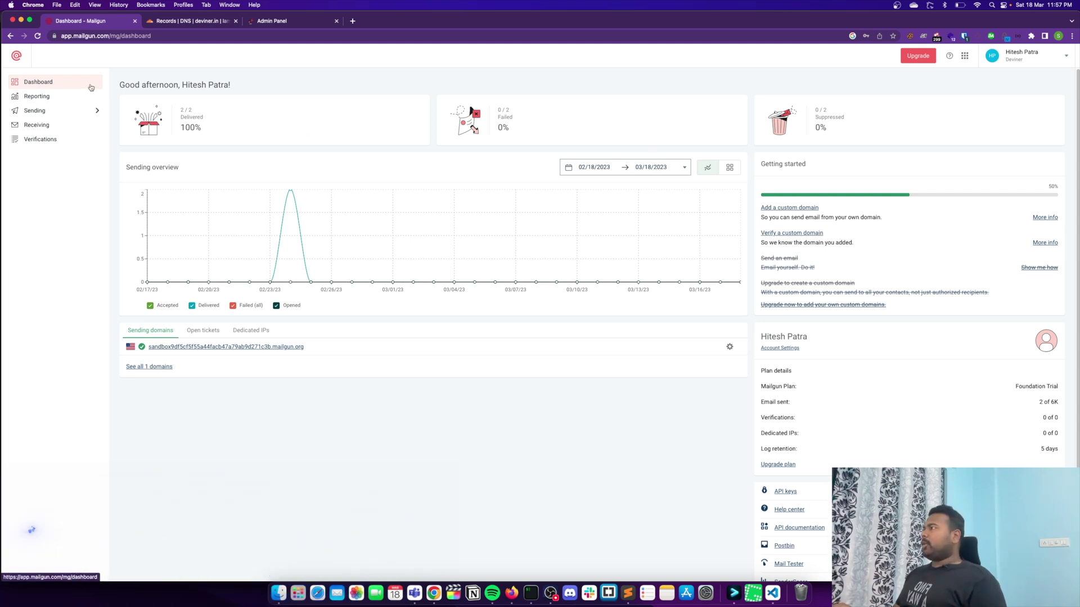
{"action": "left_click", "coordinate": [1034, 56]}
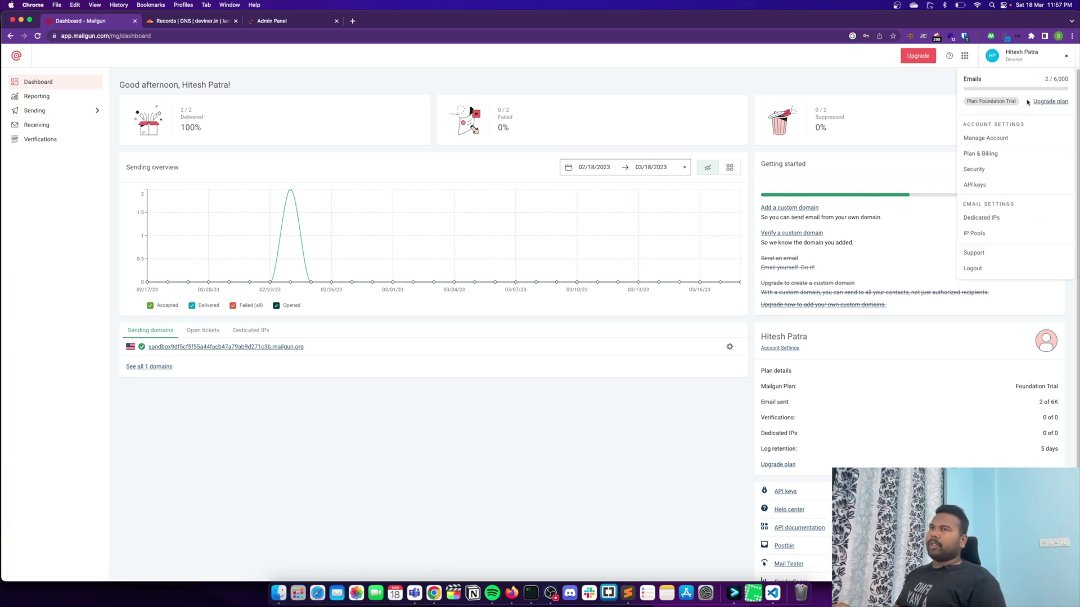
{"action": "left_click", "coordinate": [987, 159]}
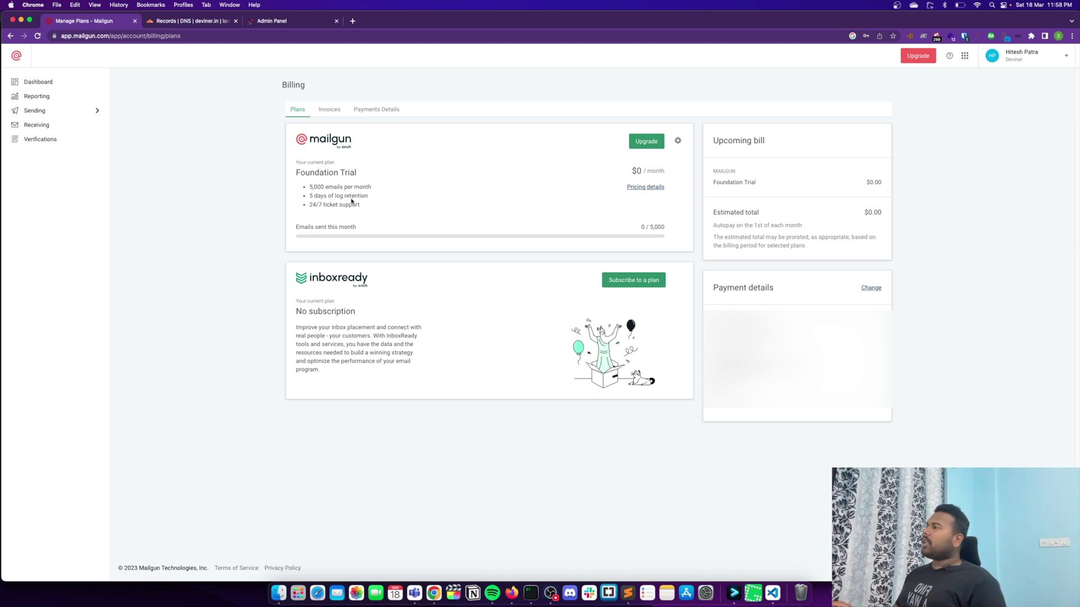
{"action": "left_click_drag", "start_coordinate": [295, 178], "coordinate": [384, 189]}
{"action": "left_click", "coordinate": [349, 181]}
{"action": "left_click", "coordinate": [392, 192]}
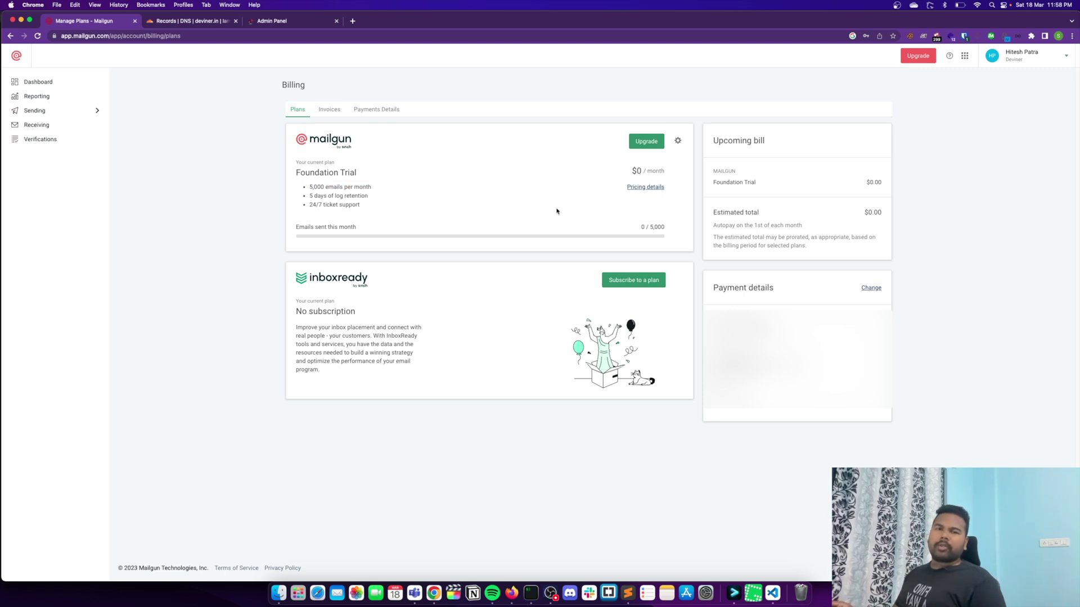
{"action": "left_click", "coordinate": [37, 82]}
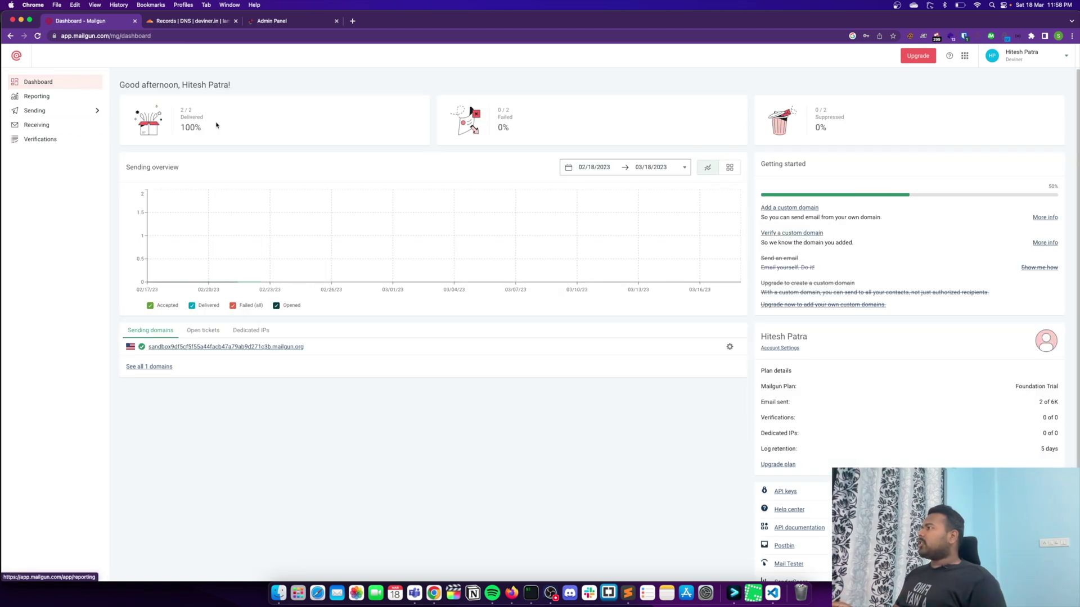
Step: Add ctfd.deviner.in as a new Mailgun sending domain in the US region
{"action": "left_click", "coordinate": [60, 111]}
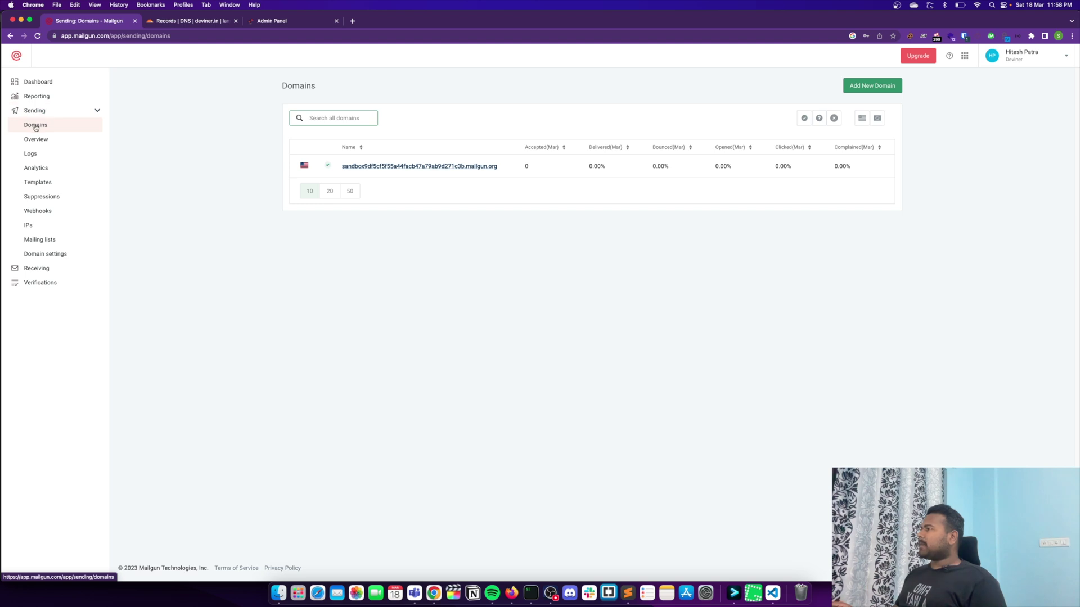
{"action": "left_click", "coordinate": [856, 91]}
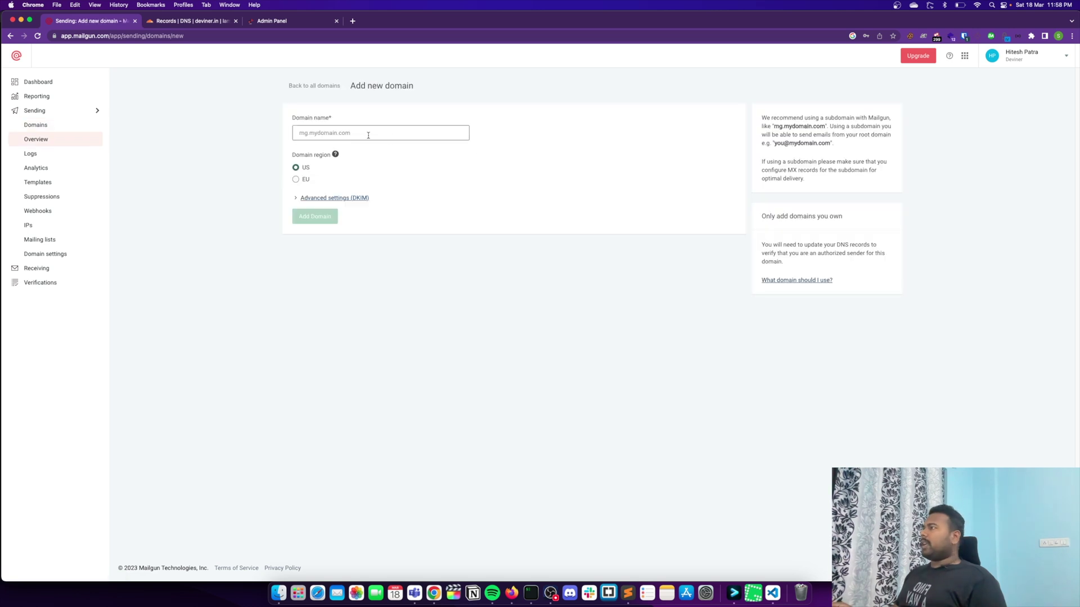
{"action": "left_click", "coordinate": [368, 135]}
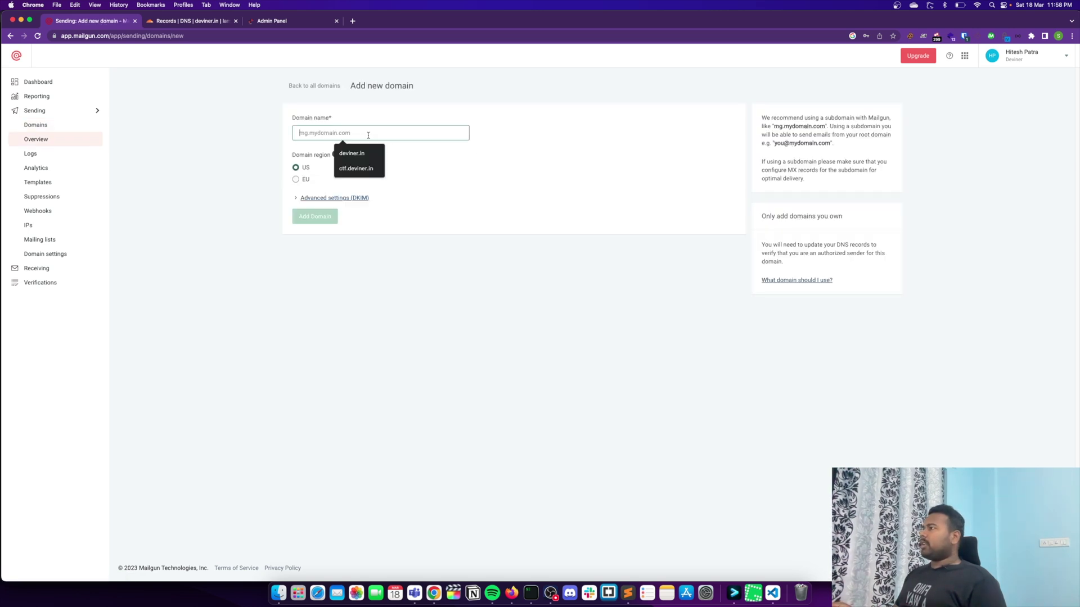
{"action": "left_click", "coordinate": [357, 169]}
{"action": "left_click", "coordinate": [308, 134]}
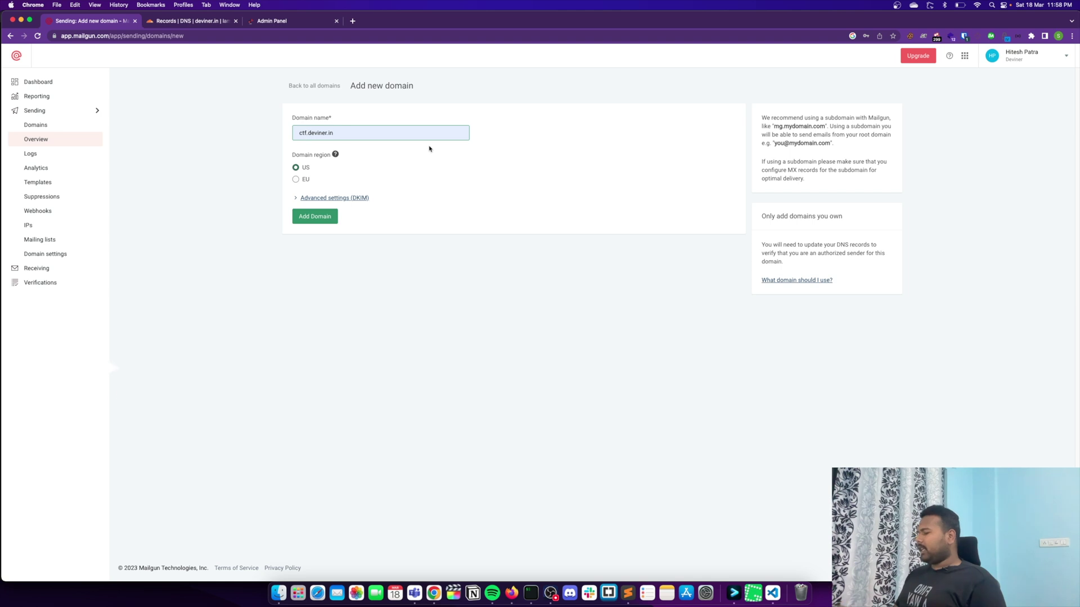
{"action": "type", "text": "d"}
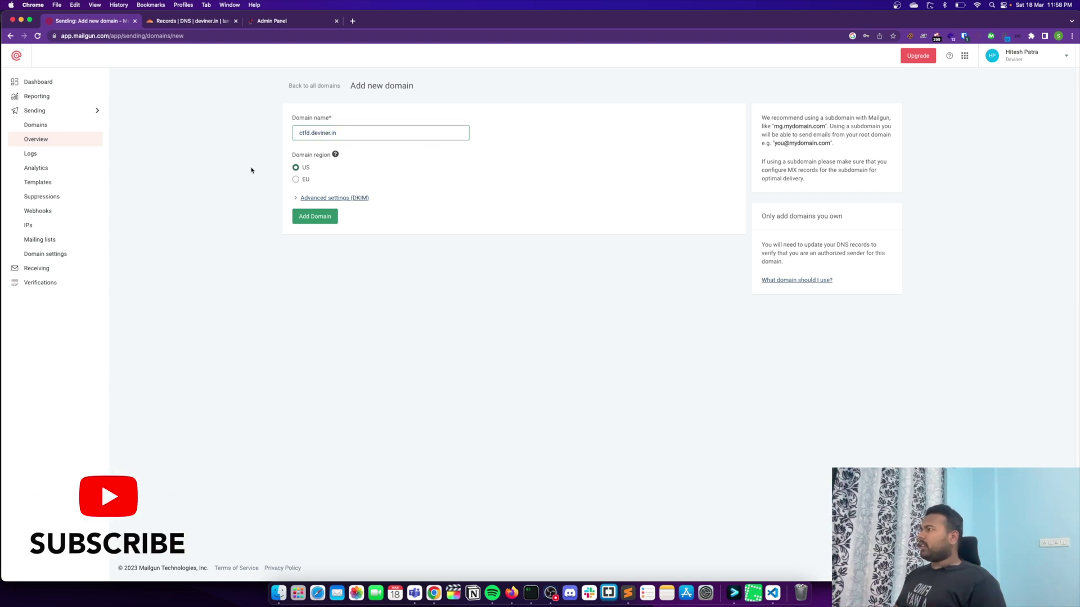
{"action": "left_click", "coordinate": [313, 221]}
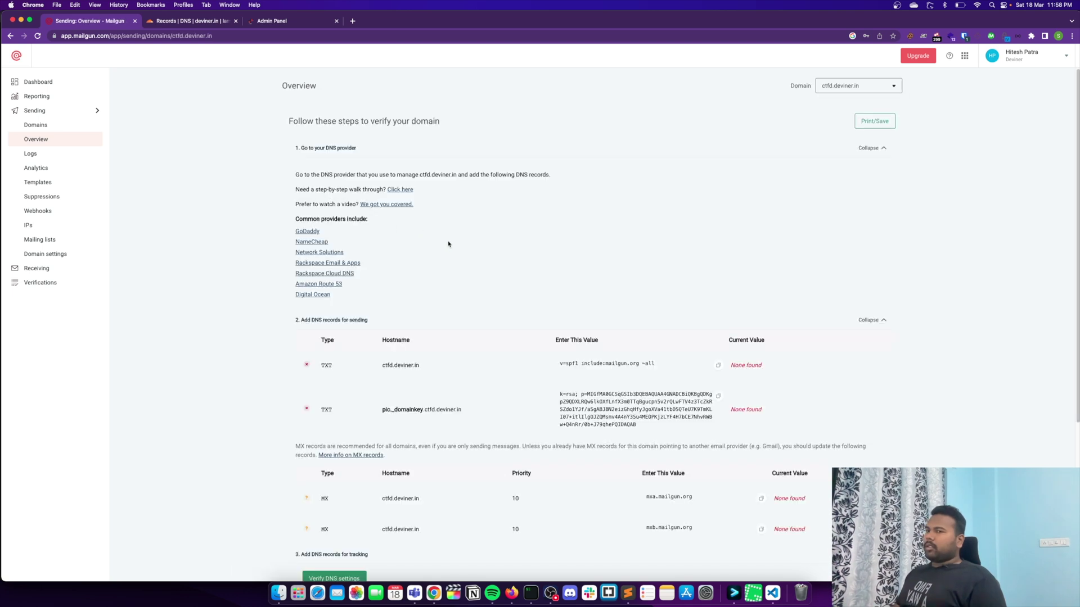
Step: Review the TXT and MX records Mailgun requires for ctfd.deviner.in against Cloudflare
{"action": "scroll", "coordinate": [495, 325], "scroll_direction": "down", "scroll_amount": 3}
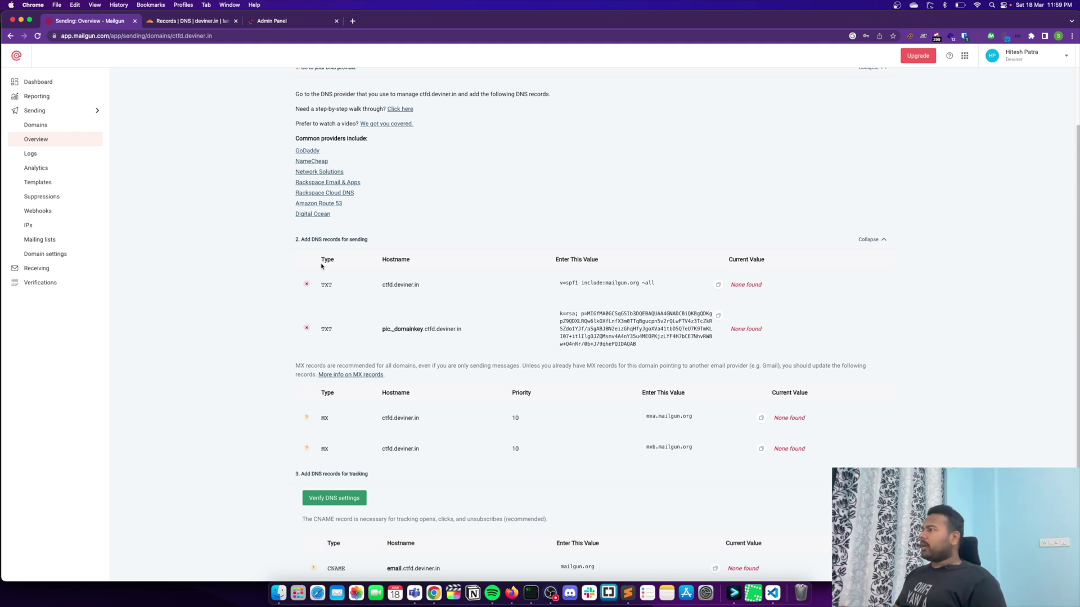
{"action": "left_click_drag", "start_coordinate": [384, 284], "coordinate": [417, 286]}
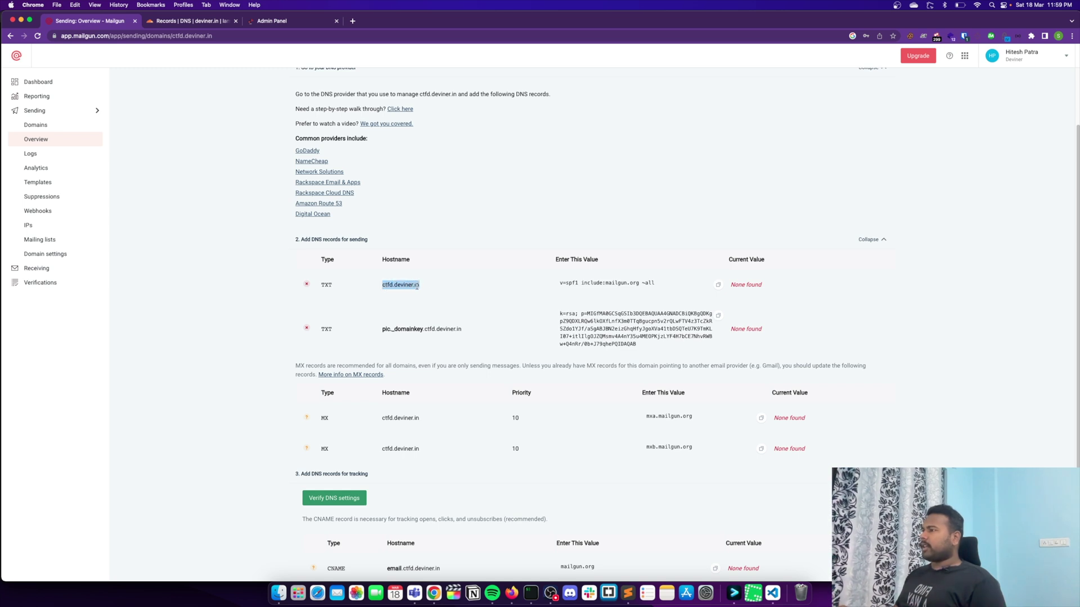
{"action": "left_click", "coordinate": [559, 281]}
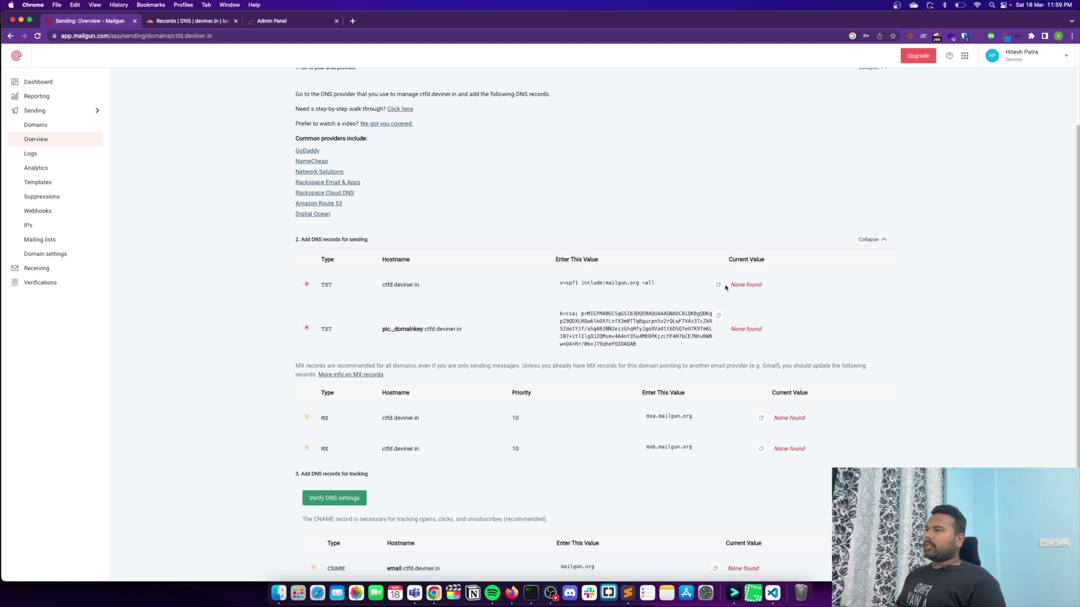
{"action": "left_click", "coordinate": [191, 21]}
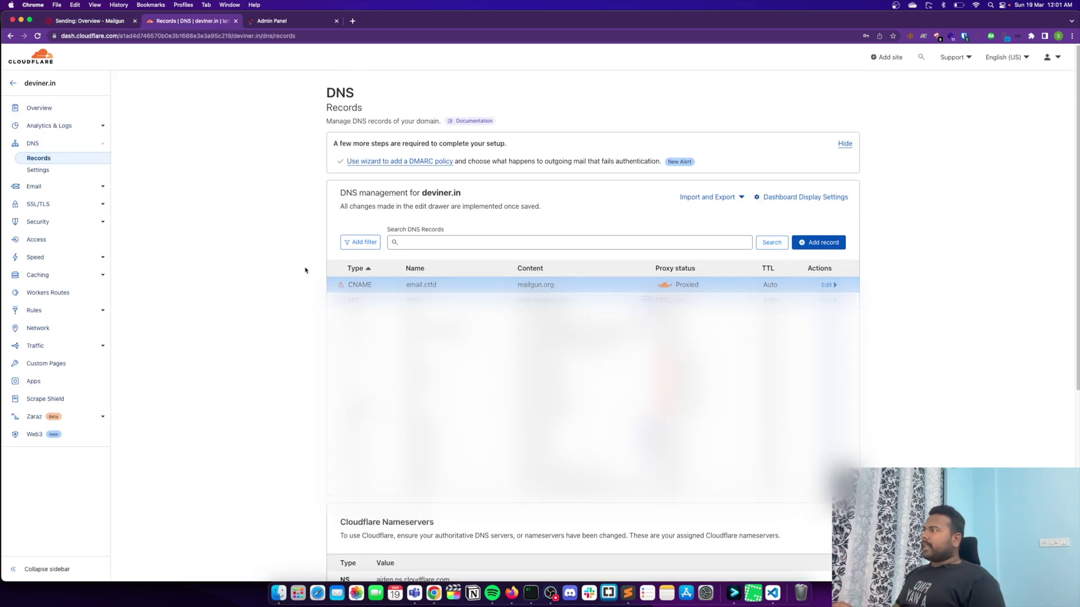
{"action": "left_click", "coordinate": [271, 21]}
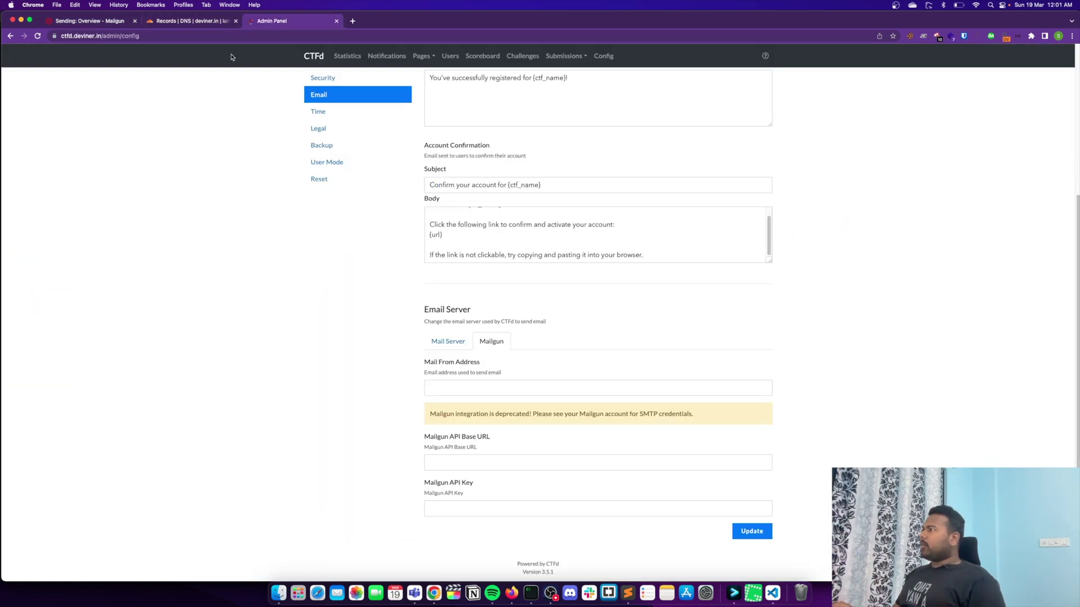
{"action": "left_click", "coordinate": [101, 21]}
Step: Verify the DNS settings until all records pass, then return to the domains list
{"action": "left_click", "coordinate": [343, 352]}
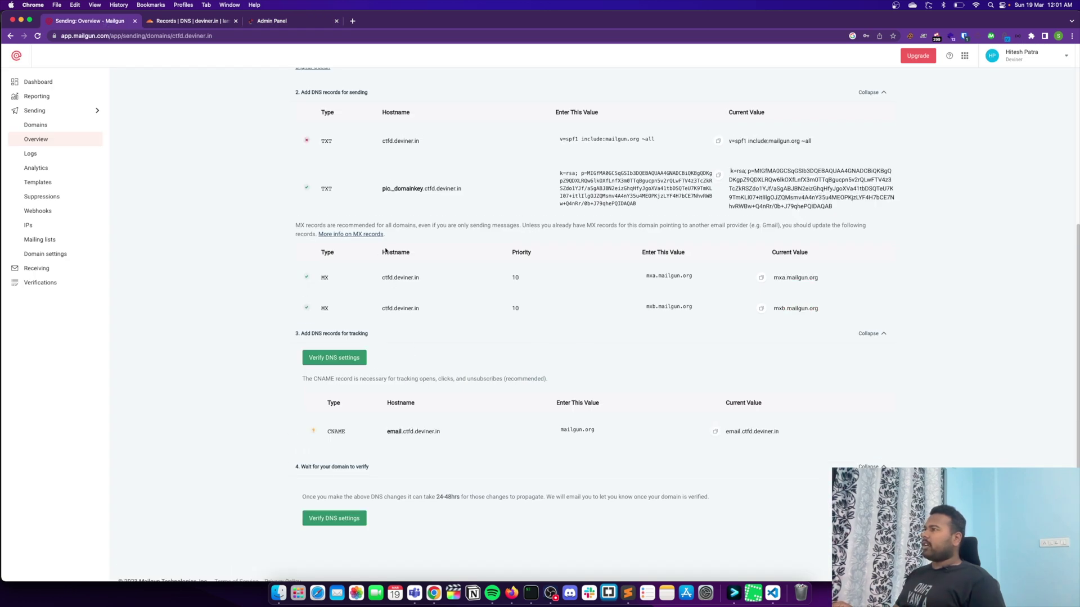
{"action": "scroll", "coordinate": [405, 281], "scroll_direction": "up", "scroll_amount": 5}
{"action": "scroll", "coordinate": [339, 361], "scroll_direction": "down", "scroll_amount": 3}
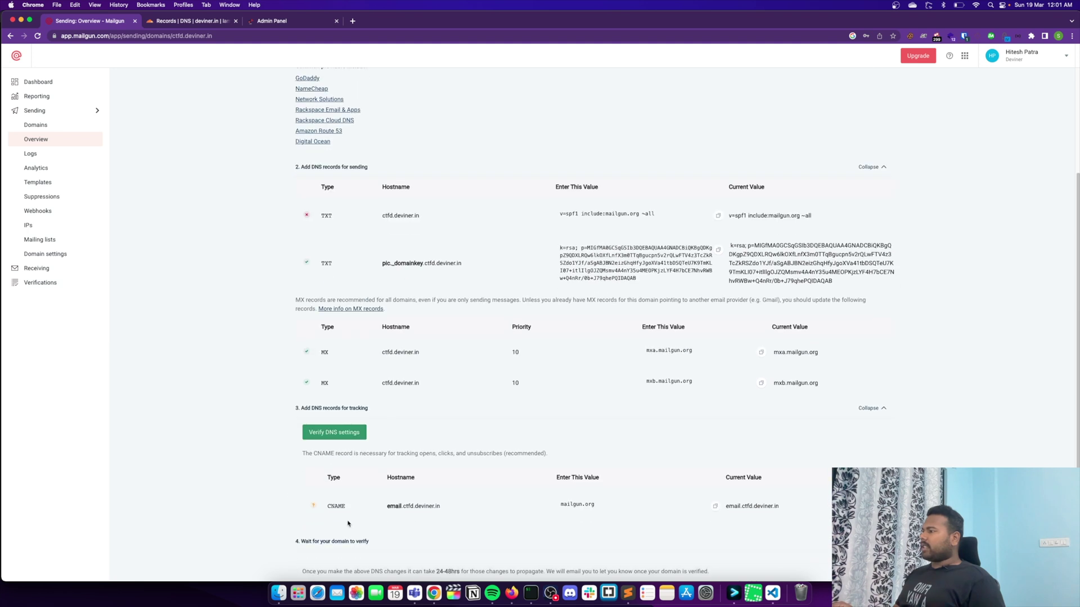
{"action": "scroll", "coordinate": [353, 518], "scroll_direction": "down", "scroll_amount": 2}
{"action": "left_click", "coordinate": [342, 504]}
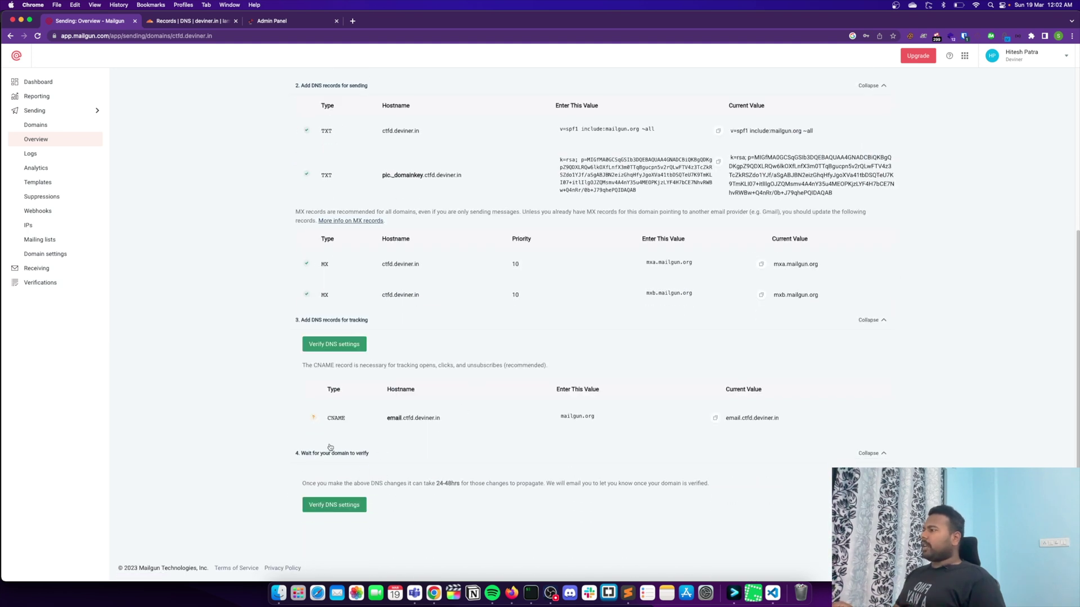
{"action": "left_click_drag", "start_coordinate": [436, 484], "coordinate": [470, 484]}
{"action": "left_click", "coordinate": [423, 453]}
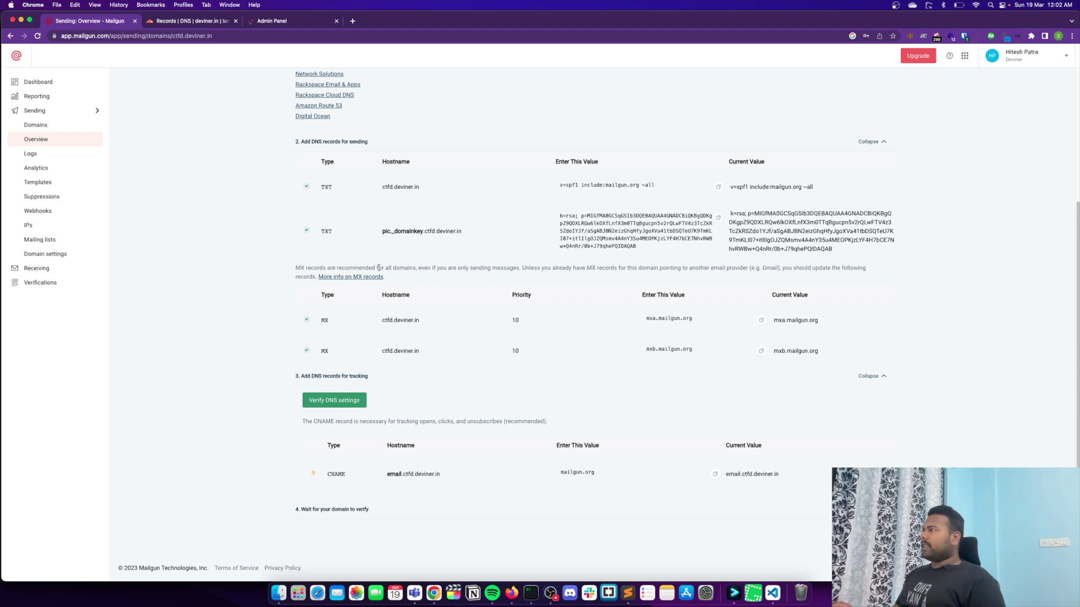
{"action": "left_click", "coordinate": [95, 129]}
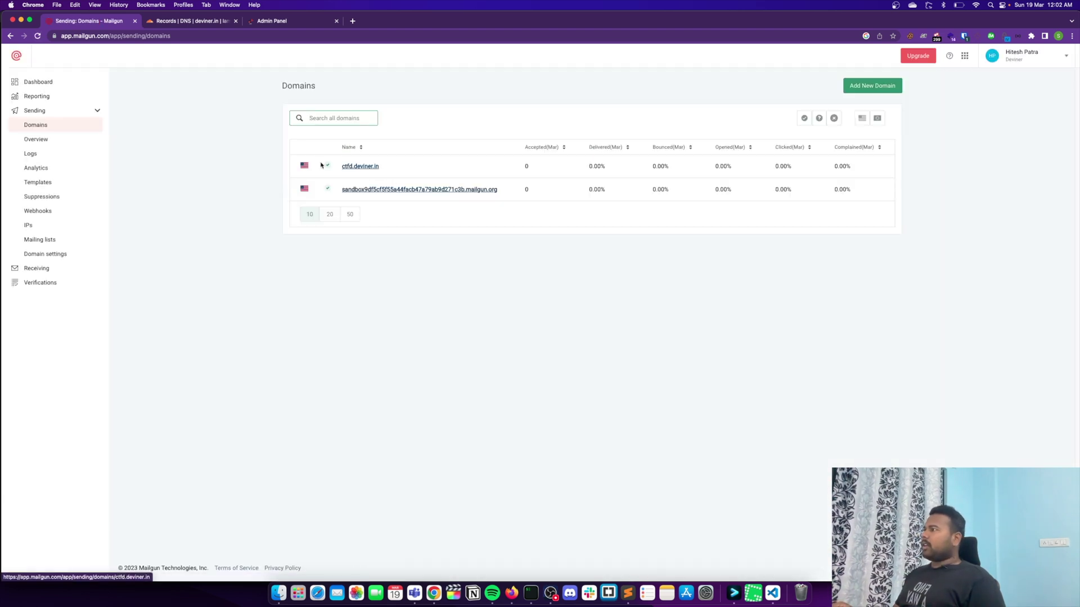
Step: Look over the ctfd.deviner.in domain's sending totals and dropped messages
{"action": "mouse_move", "coordinate": [328, 167]}
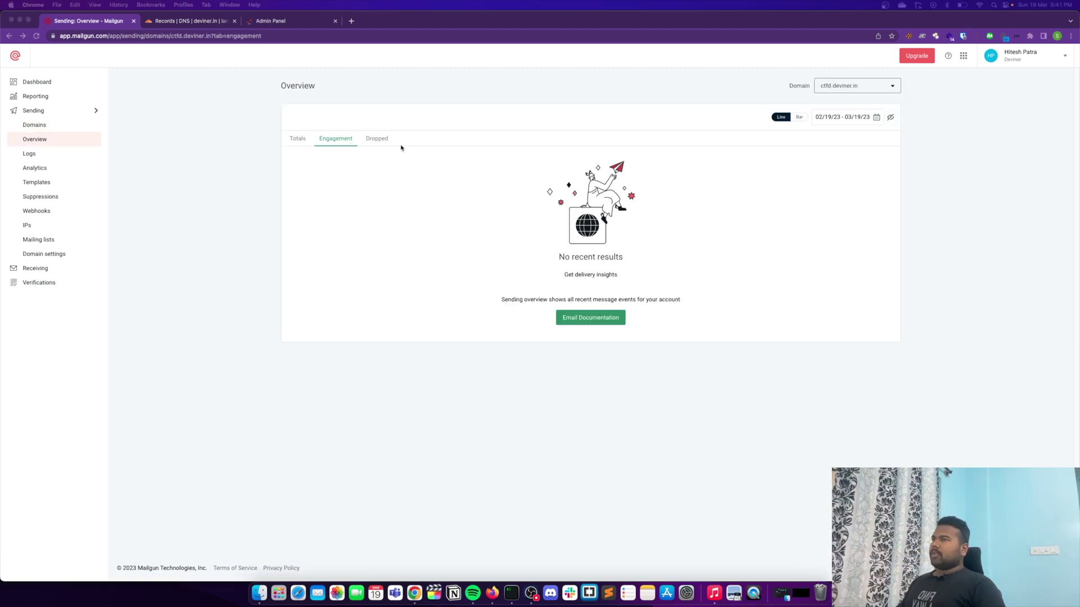
{"action": "left_click", "coordinate": [401, 148]}
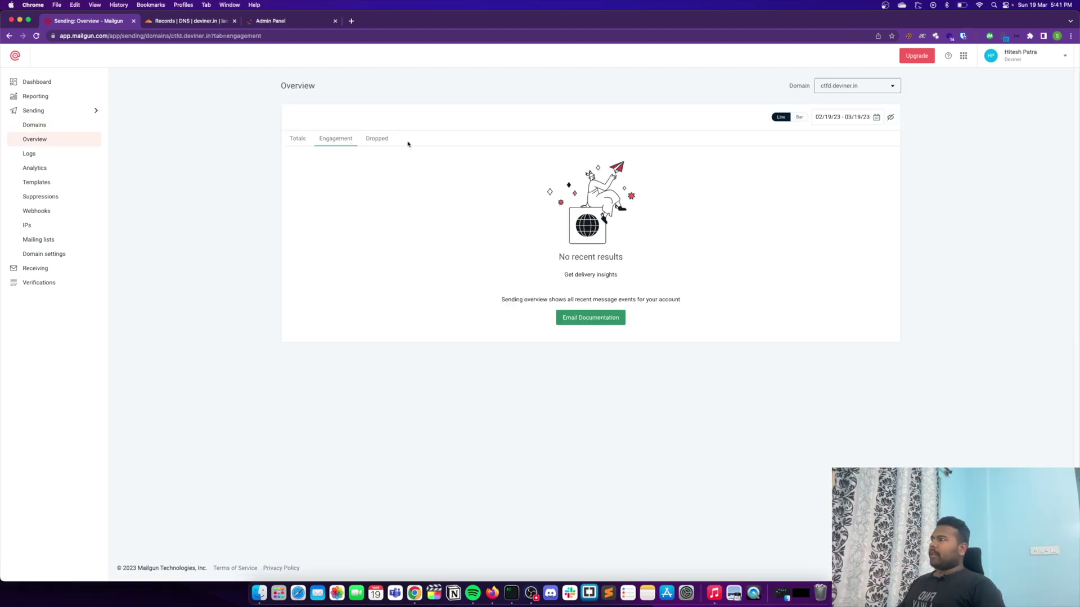
{"action": "left_click", "coordinate": [298, 139]}
{"action": "scroll", "coordinate": [523, 258], "scroll_direction": "down", "scroll_amount": 3}
{"action": "scroll", "coordinate": [523, 258], "scroll_direction": "up", "scroll_amount": 3}
{"action": "left_click", "coordinate": [823, 90]}
{"action": "left_click", "coordinate": [741, 109]}
{"action": "left_click", "coordinate": [382, 139]}
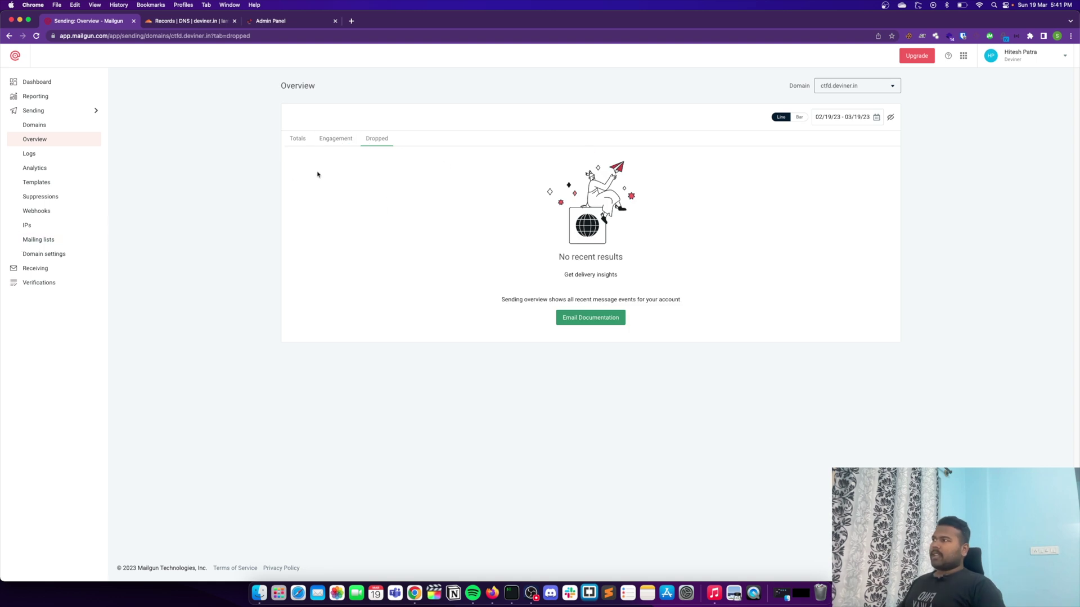
Step: Copy the SMTP server hostname smtp.mailgun.org from the domain's SMTP credentials
{"action": "left_click", "coordinate": [79, 254]}
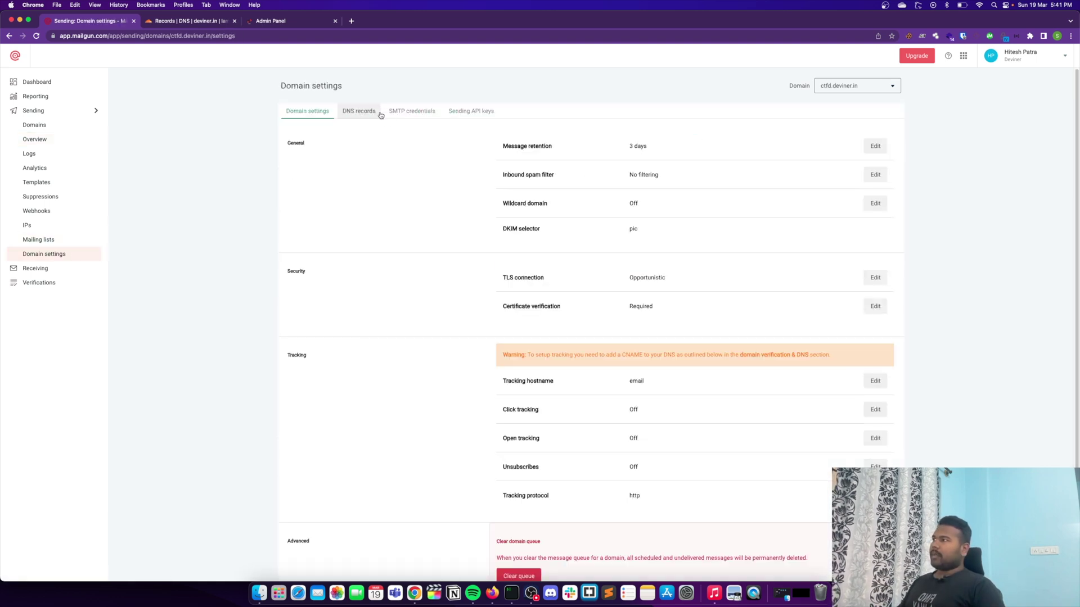
{"action": "left_click", "coordinate": [408, 111]}
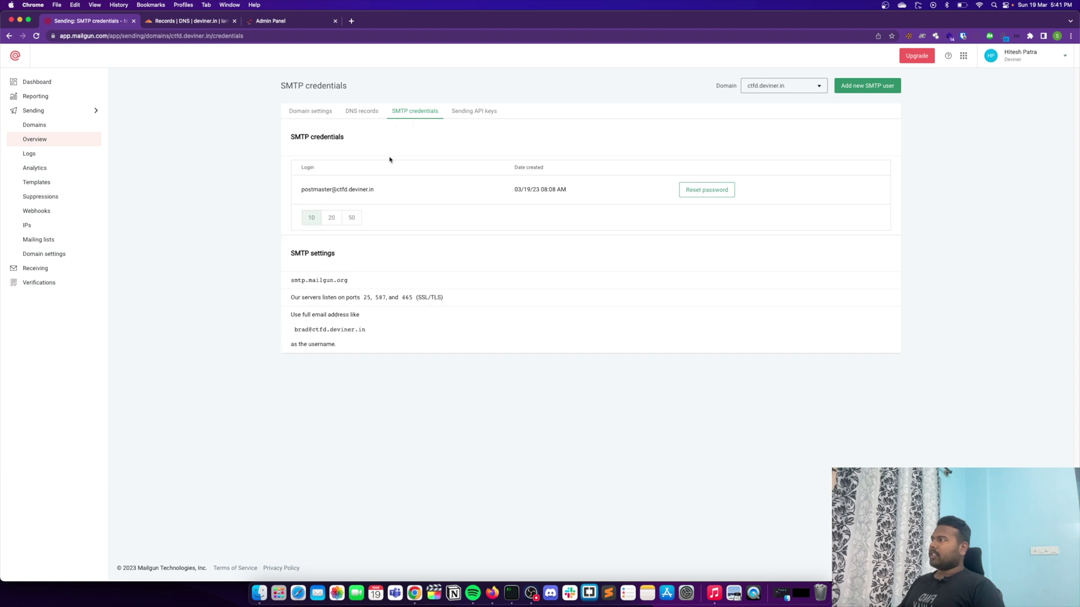
{"action": "left_click_drag", "start_coordinate": [354, 281], "coordinate": [293, 278]}
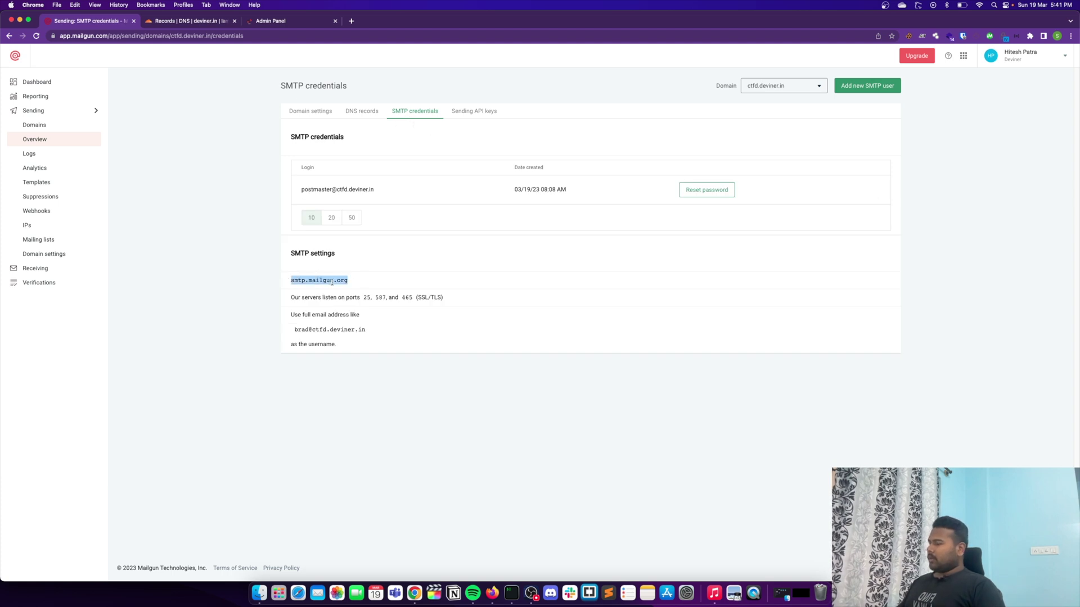
{"action": "key", "text": "super+c"}
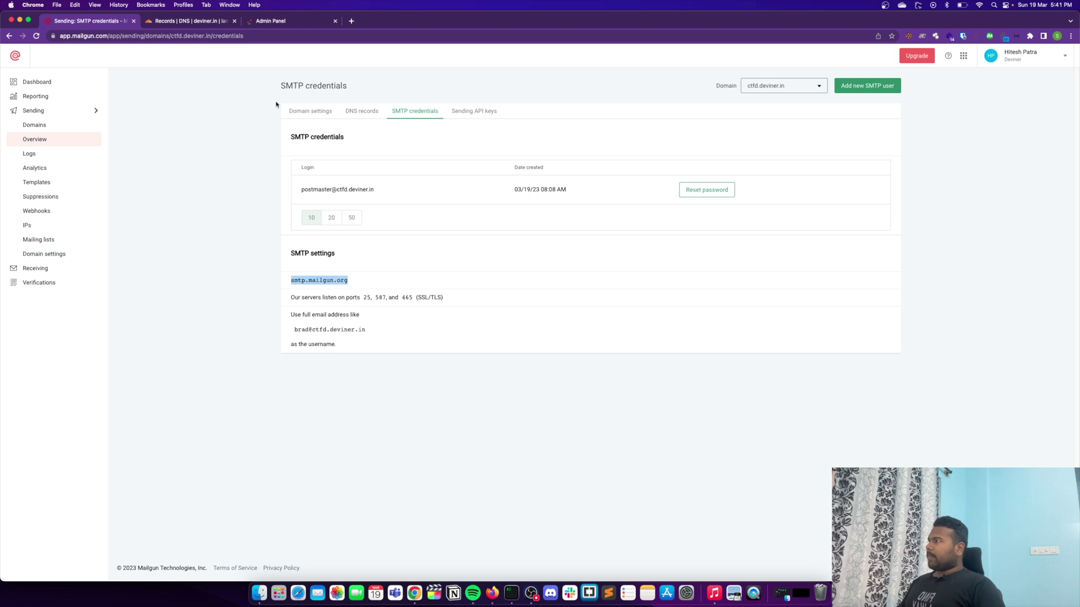
{"action": "left_click", "coordinate": [284, 21]}
{"action": "left_click", "coordinate": [320, 302]}
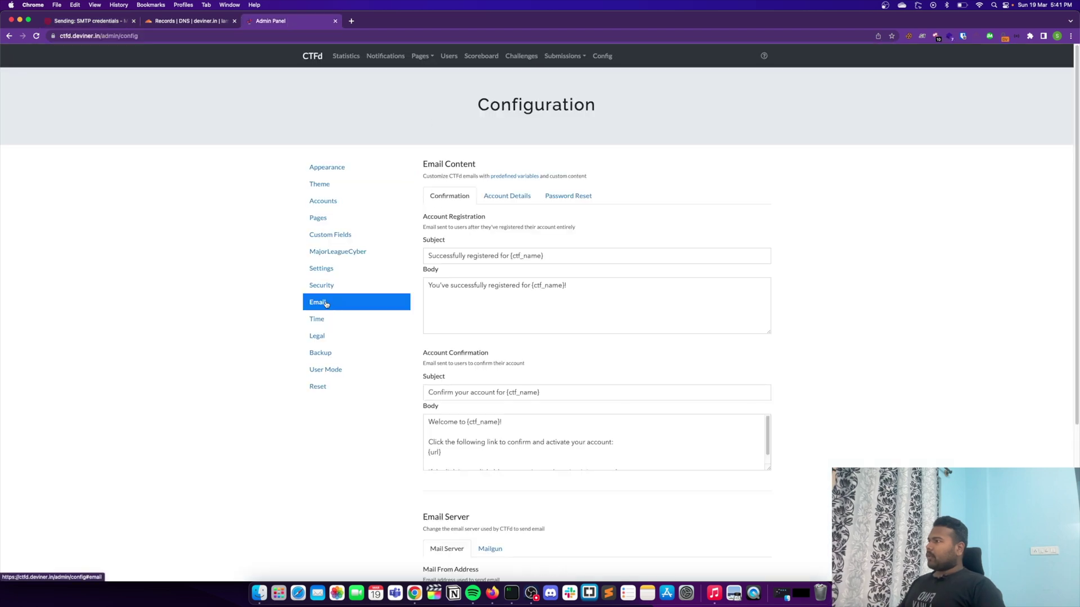
{"action": "scroll", "coordinate": [505, 419], "scroll_direction": "down", "scroll_amount": 5}
{"action": "left_click", "coordinate": [467, 377]}
{"action": "key", "text": "super+v"}
{"action": "key", "text": "super+a"}
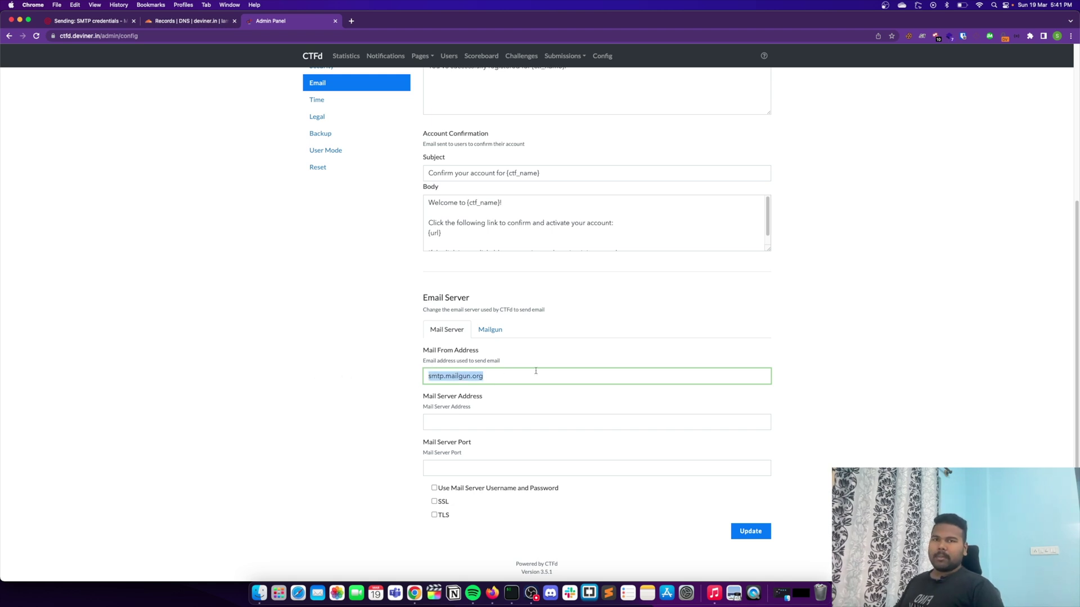
{"action": "key", "text": "BackSpace"}
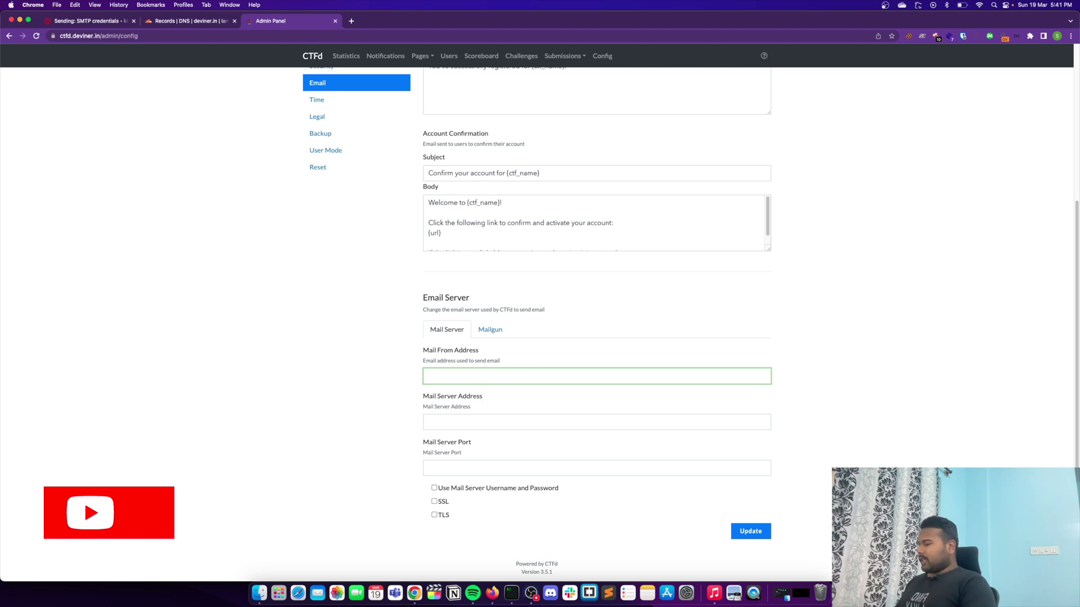
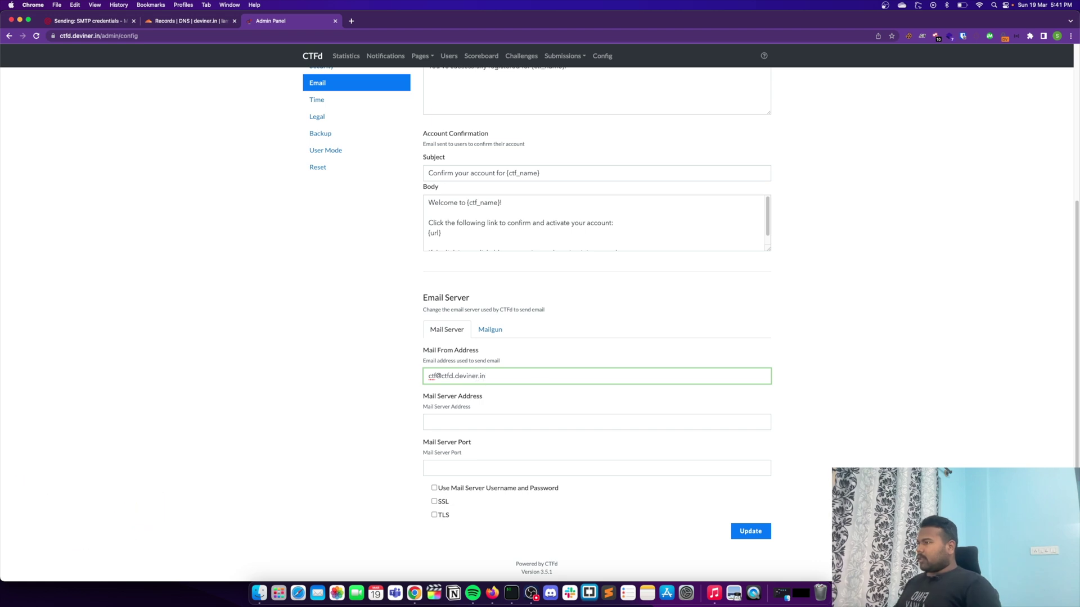
Step: Enter smtp.mailgun.org as Mail Server Address and enable mail server username and password
{"action": "left_click", "coordinate": [486, 417]}
{"action": "key", "text": "super+v"}
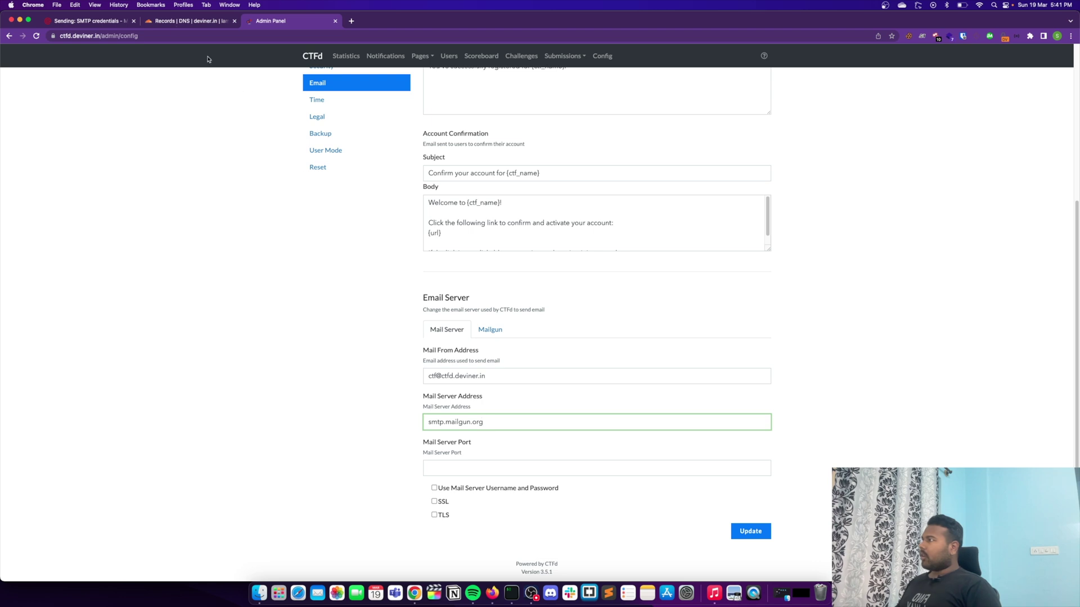
{"action": "left_click", "coordinate": [97, 22]}
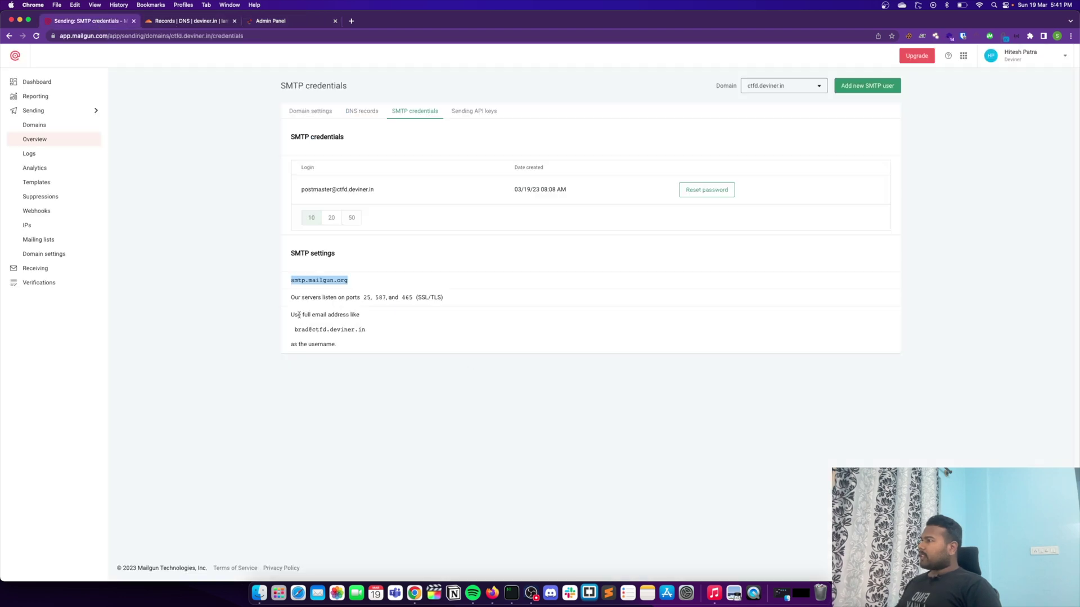
{"action": "left_click_drag", "start_coordinate": [301, 190], "coordinate": [406, 200]}
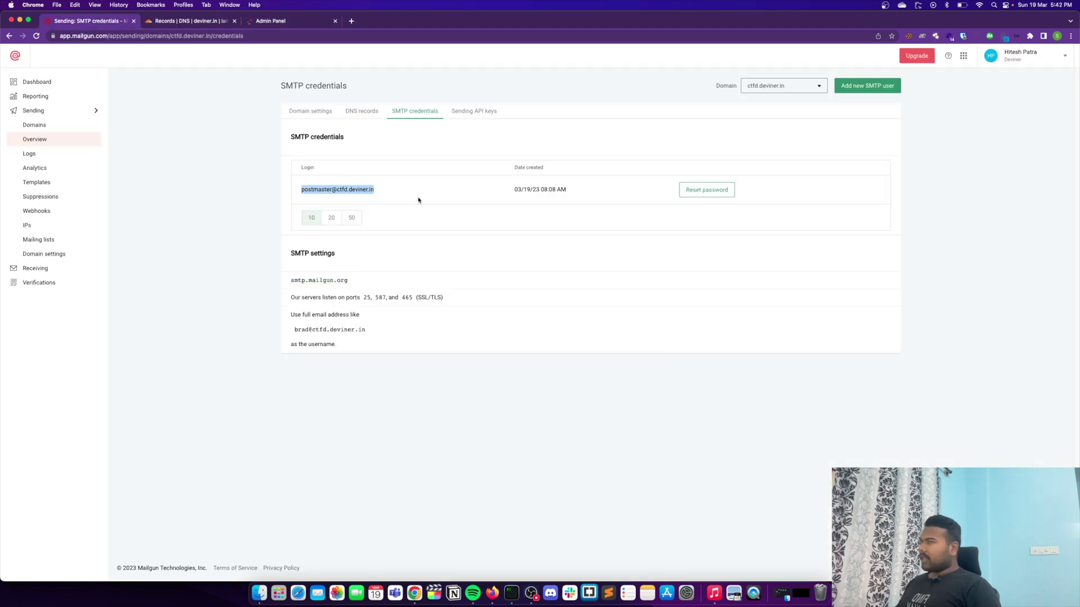
{"action": "left_click", "coordinate": [284, 20]}
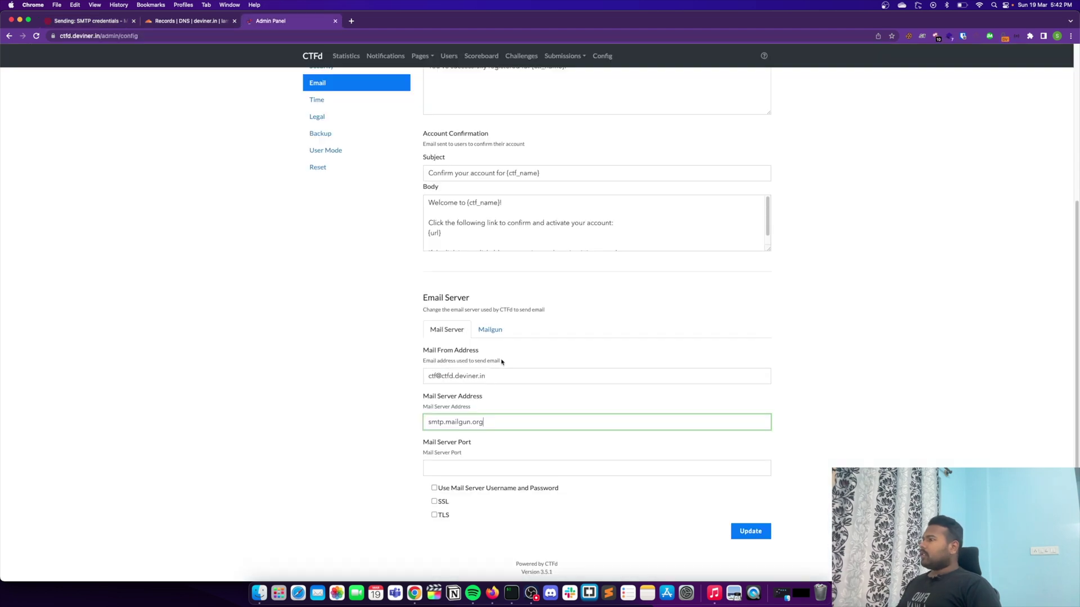
{"action": "left_click", "coordinate": [468, 462]}
{"action": "key", "text": "super+v"}
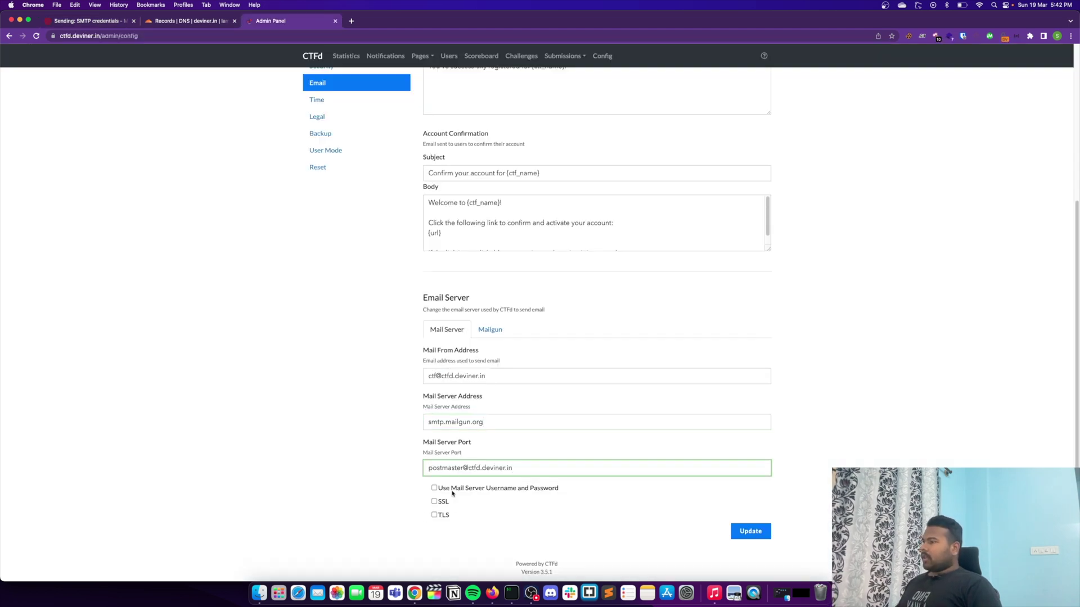
{"action": "left_click", "coordinate": [452, 489]}
{"action": "scroll", "coordinate": [619, 472], "scroll_direction": "down", "scroll_amount": 4}
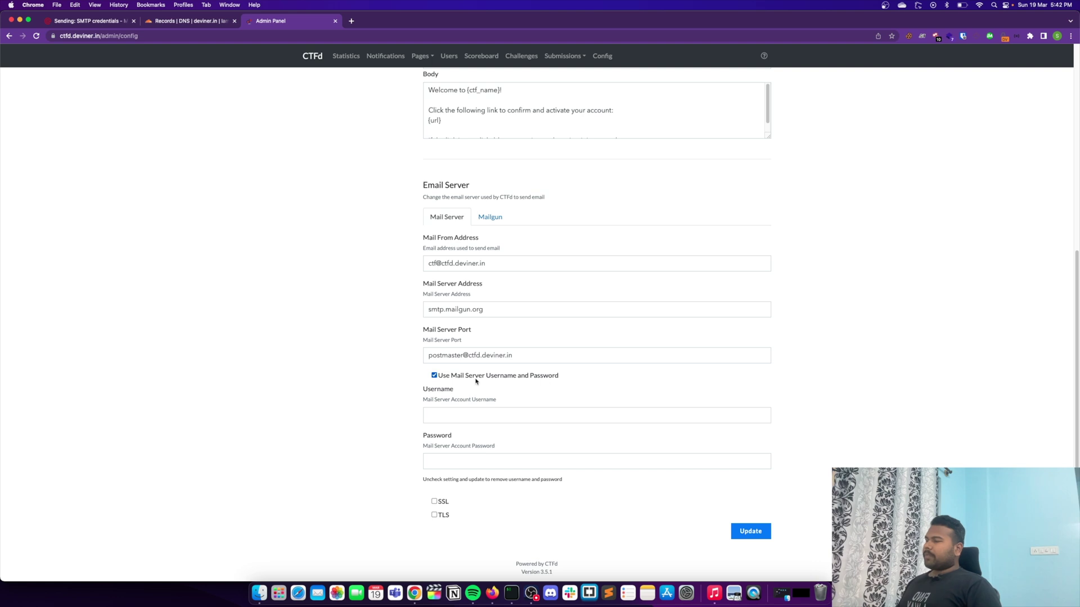
Step: Correct the Mail Server Port to 587 and set Username to the Mailgun postmaster login
{"action": "left_click", "coordinate": [97, 23]}
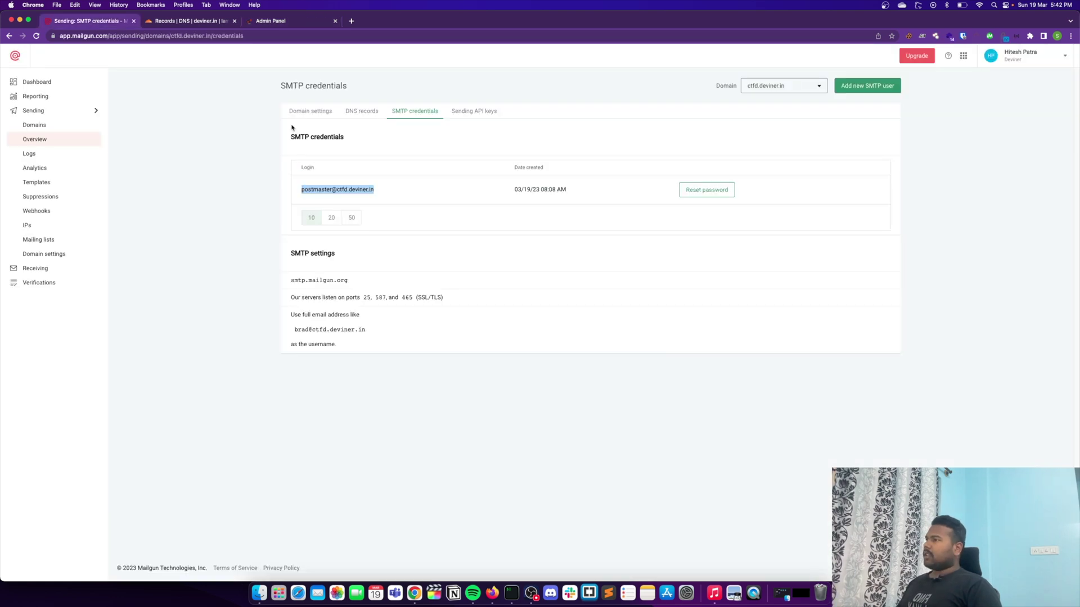
{"action": "left_click", "coordinate": [275, 21]}
{"action": "triple_click", "coordinate": [514, 361]}
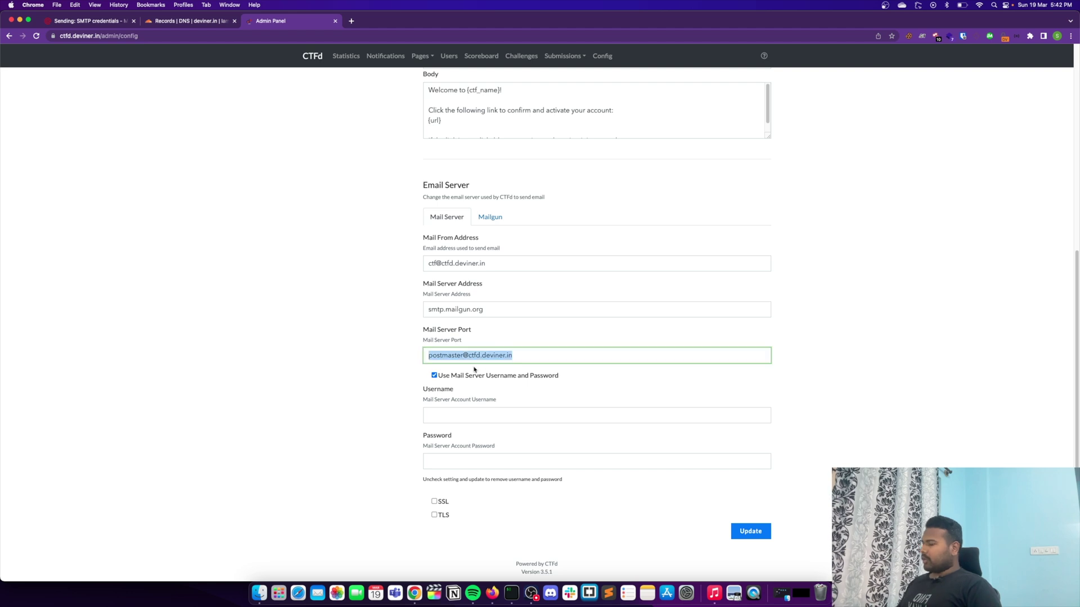
{"action": "key", "text": "BackSpace"}
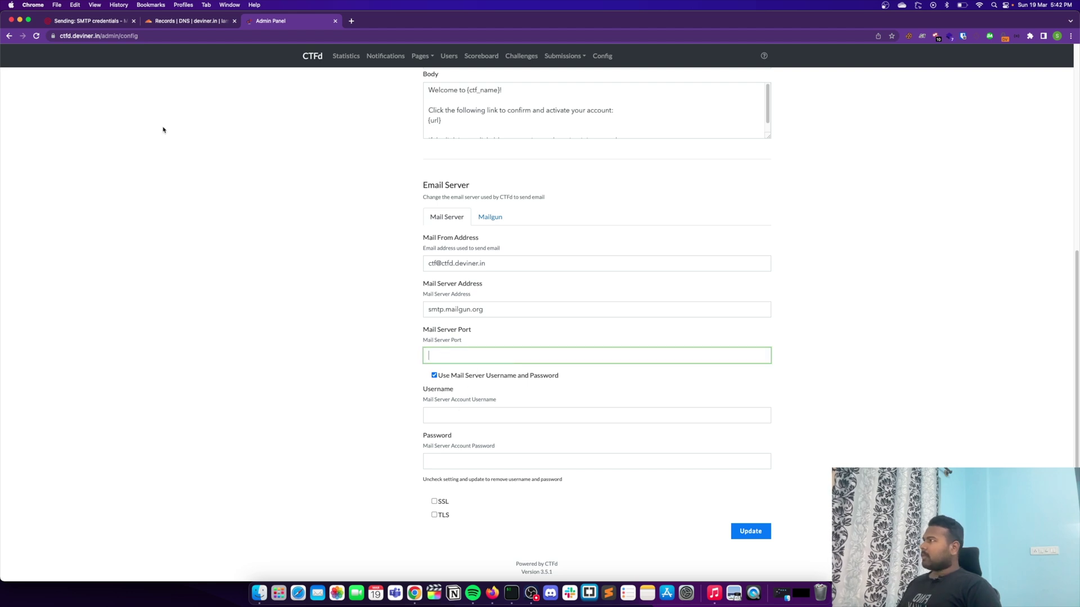
{"action": "left_click", "coordinate": [91, 23]}
{"action": "double_click", "coordinate": [381, 297]}
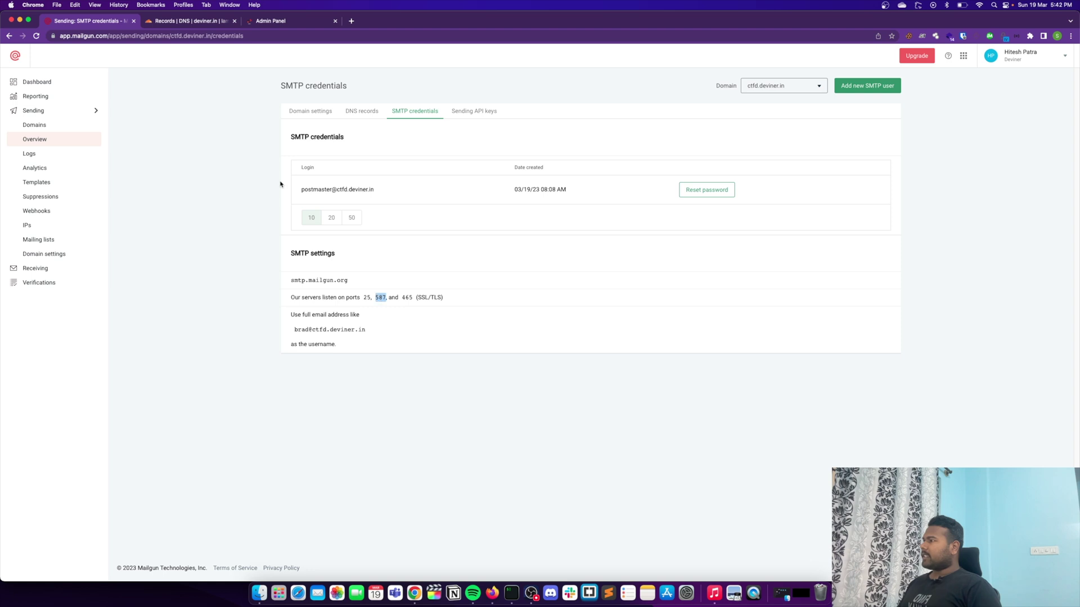
{"action": "left_click", "coordinate": [270, 20]}
{"action": "type", "text": "587"}
{"action": "left_click", "coordinate": [470, 415]}
{"action": "key", "text": "super+v"}
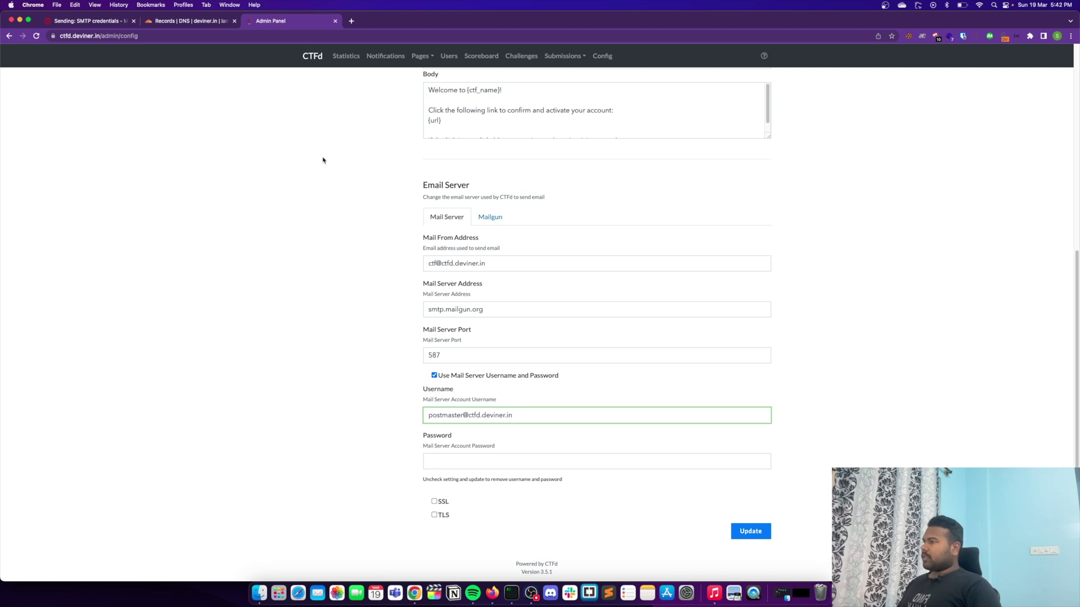
{"action": "left_click", "coordinate": [83, 22]}
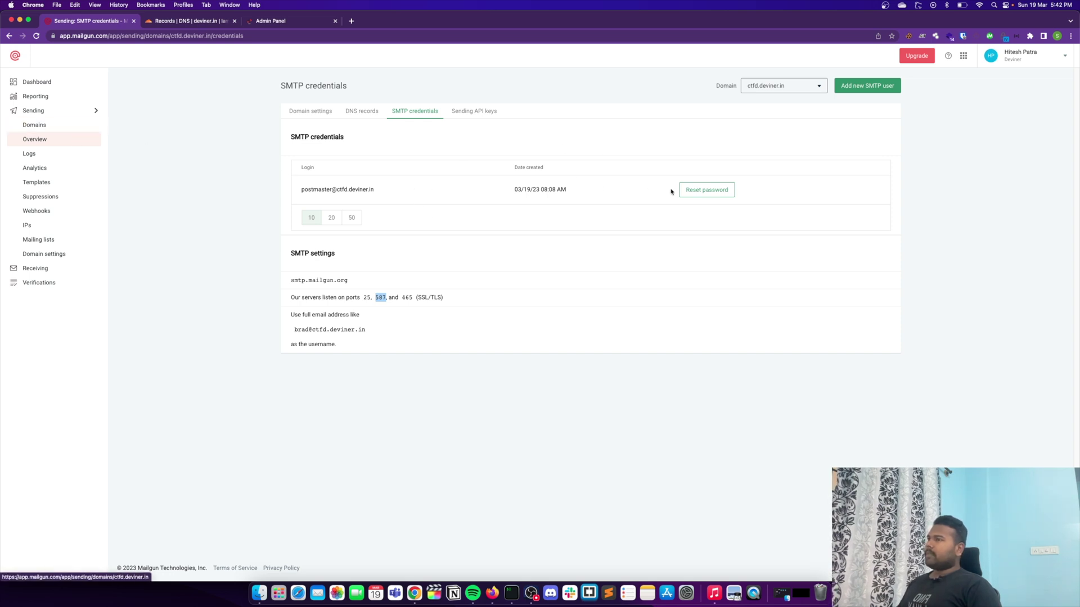
Step: Reset the Mailgun SMTP login's password and copy the newly generated one
{"action": "left_click", "coordinate": [710, 192]}
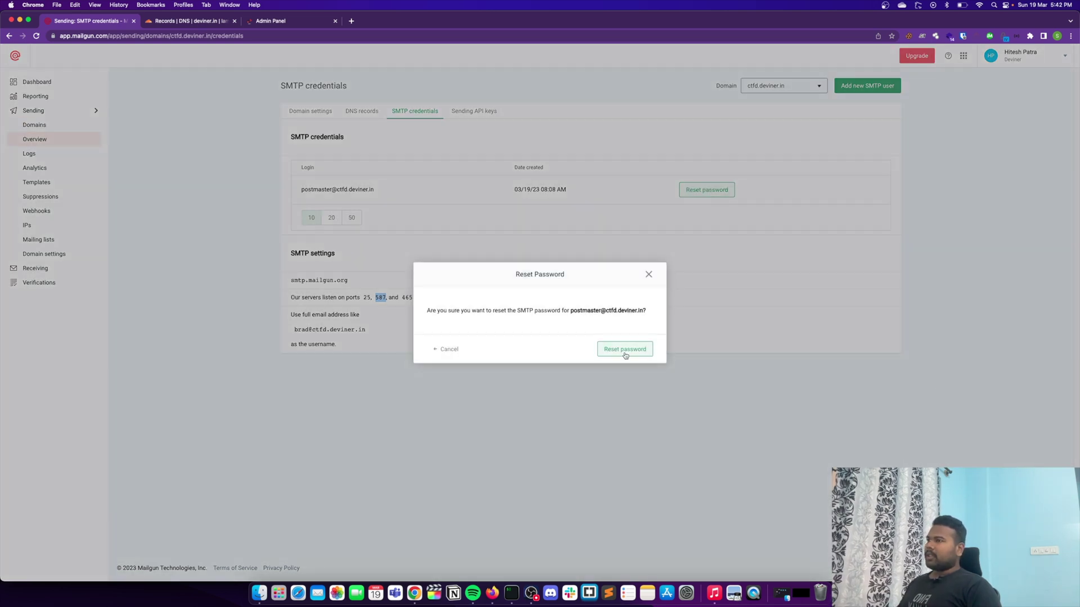
{"action": "left_click", "coordinate": [718, 429]}
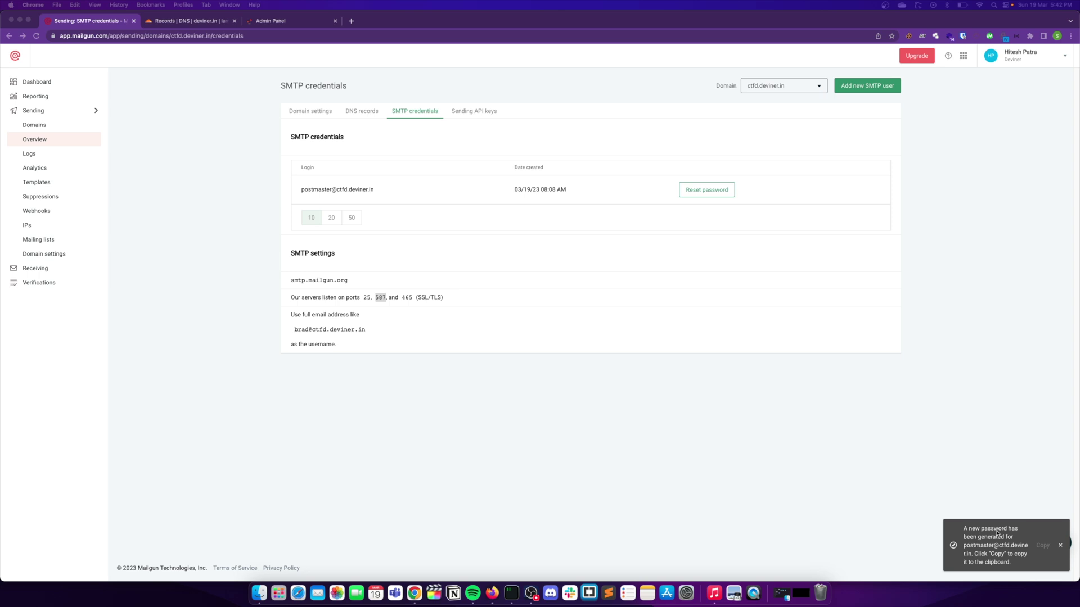
{"action": "left_click", "coordinate": [1043, 546]}
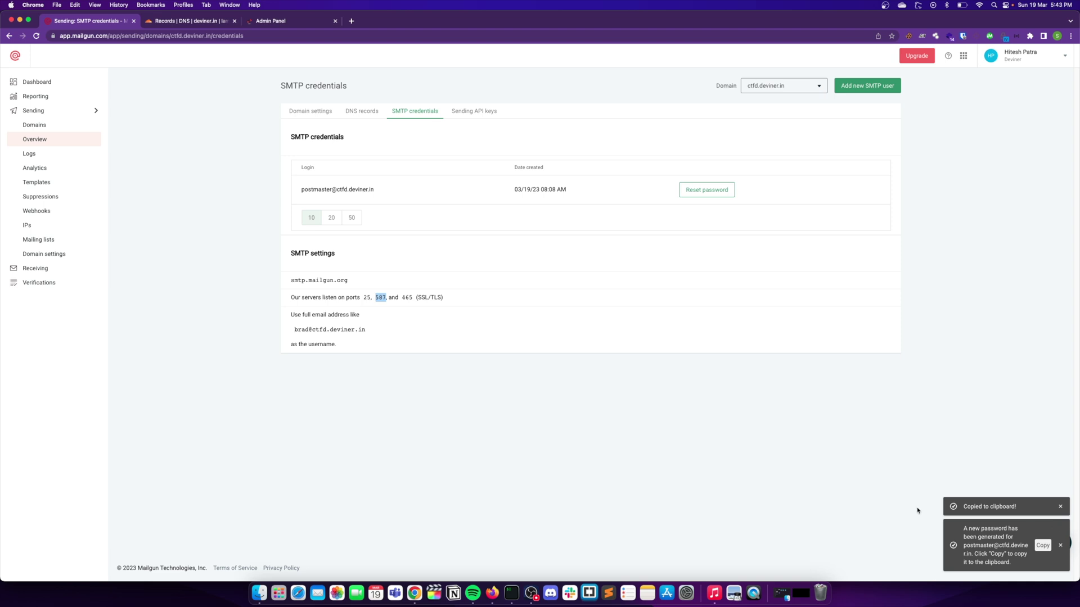
Step: Paste the new SMTP password into CTFd's Password field and save the email settings
{"action": "left_click", "coordinate": [282, 21]}
{"action": "left_click", "coordinate": [469, 455]}
{"action": "key", "text": "cmd+v"}
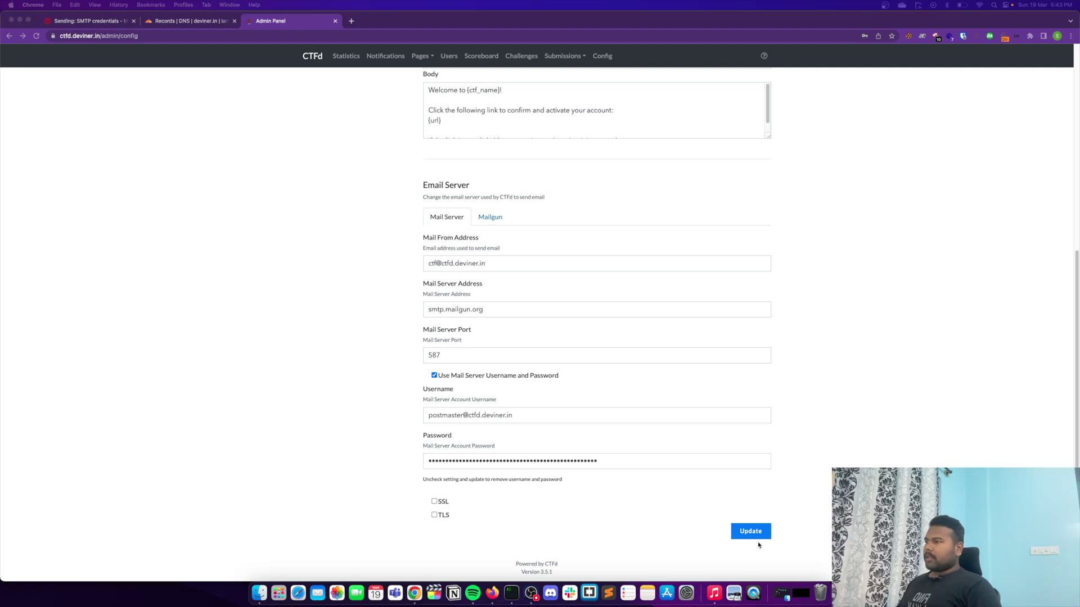
{"action": "left_click", "coordinate": [751, 531]}
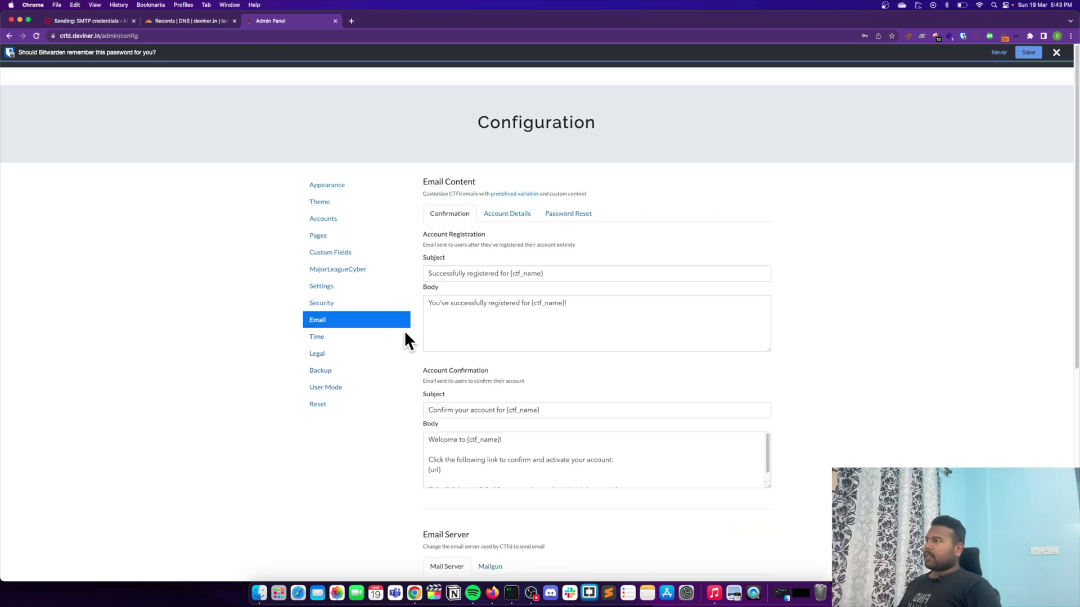
{"action": "left_click", "coordinate": [1056, 52]}
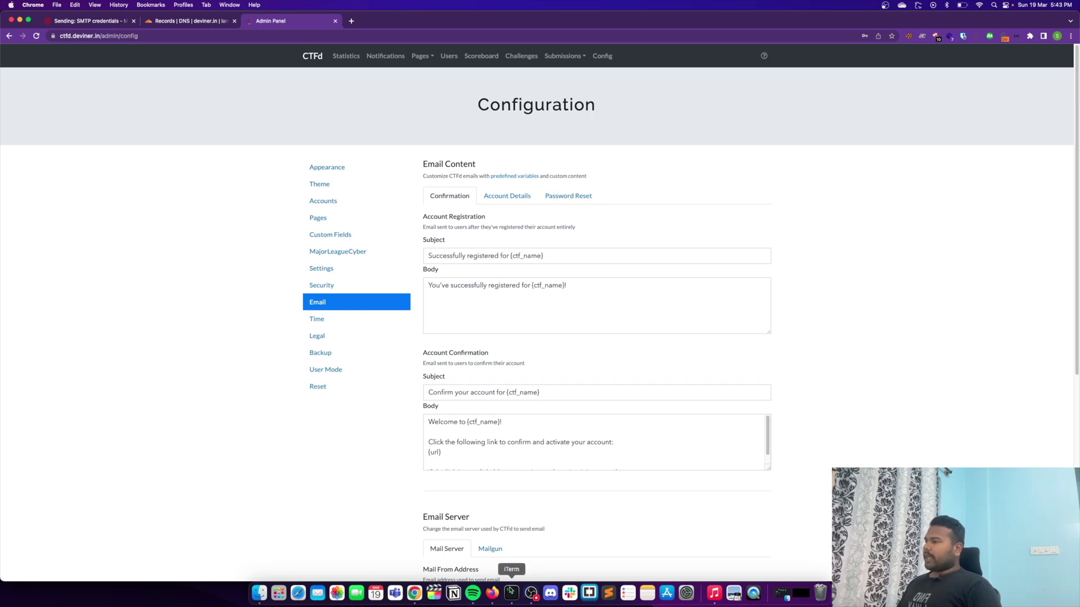
{"action": "left_click", "coordinate": [511, 593]}
Step: Run cd CTFd/ and docker-compose restart on the server to apply the email settings
{"action": "type", "text": "cd CTFd/"}
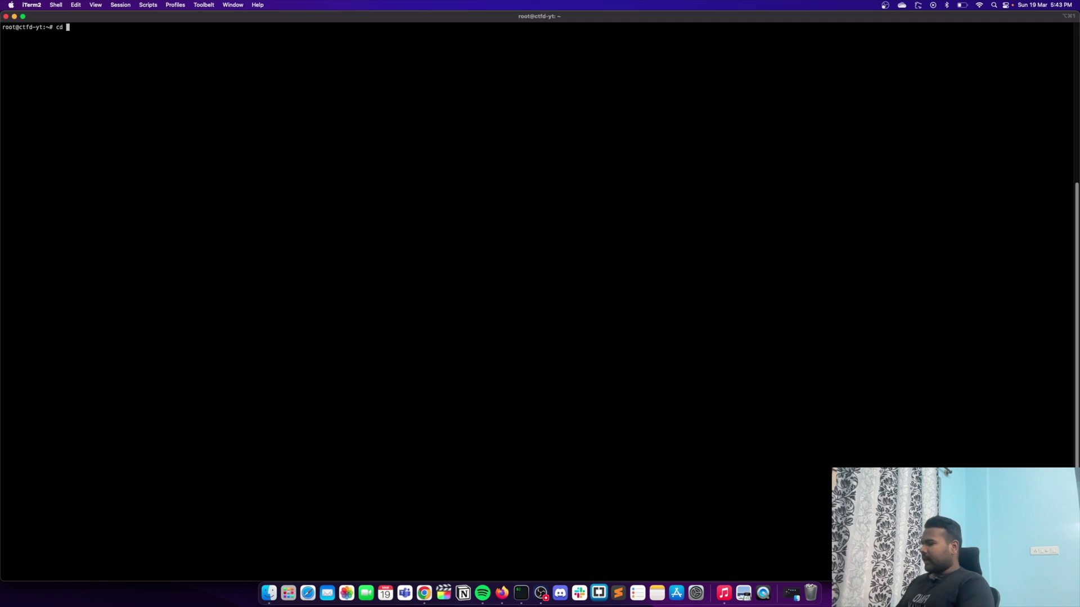
{"action": "key", "text": "Return"}
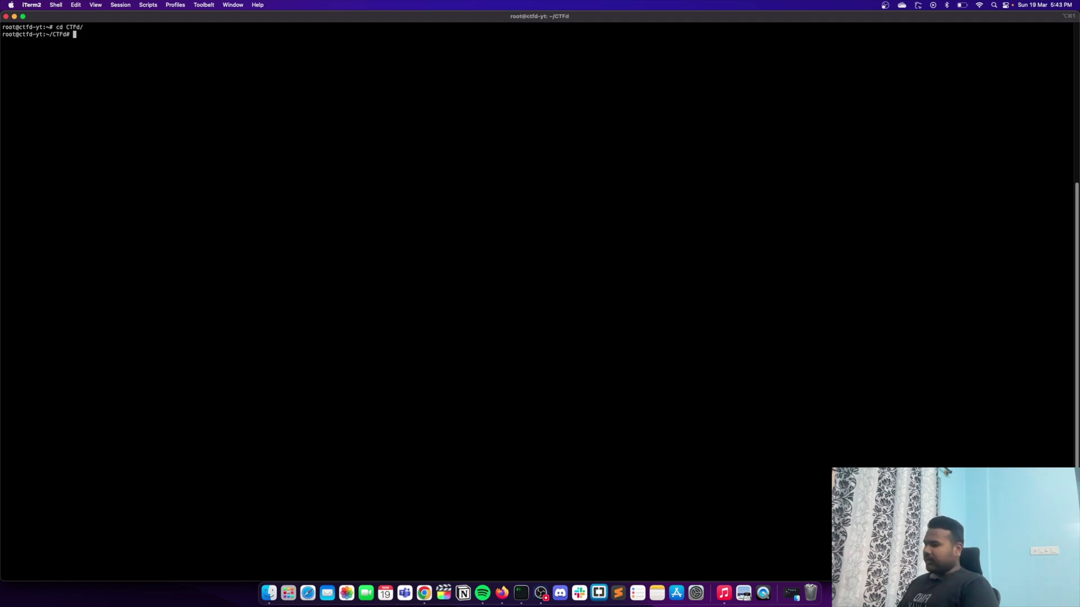
{"action": "key", "text": "BackSpace"}
{"action": "key", "text": "BackSpace"}
{"action": "key", "text": "BackSpace"}
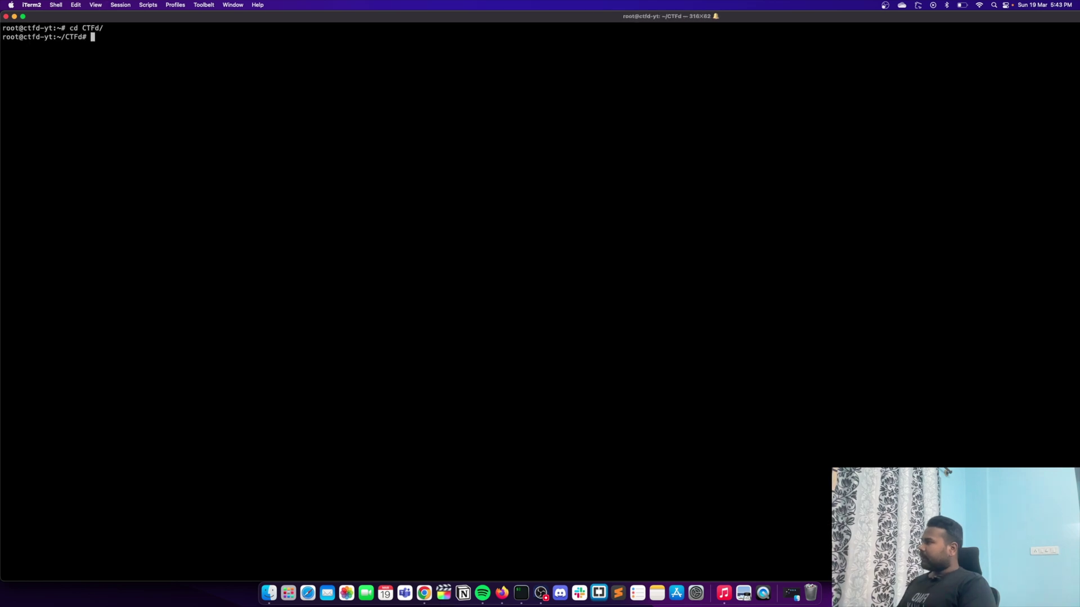
{"action": "key", "text": "super+Return"}
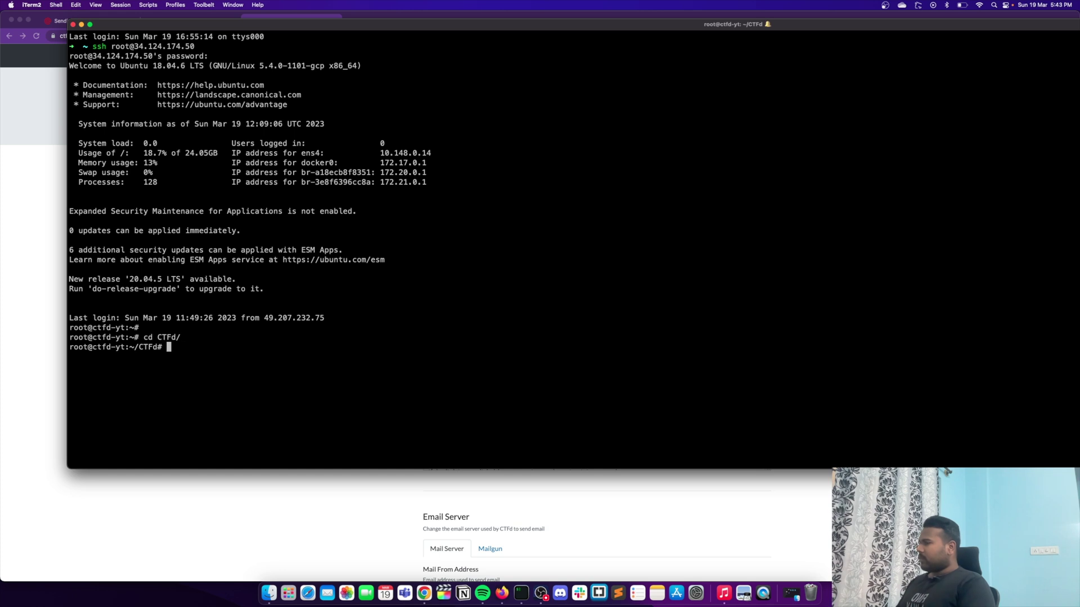
{"action": "type", "text": "docker"}
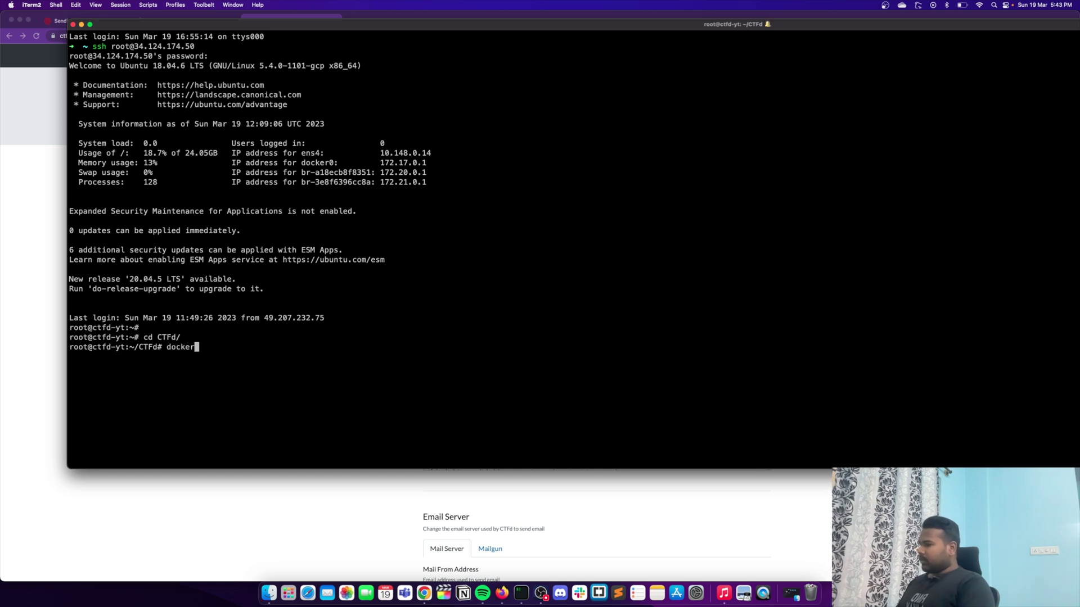
{"action": "type", "text": "-compose restart"}
{"action": "key", "text": "Return"}
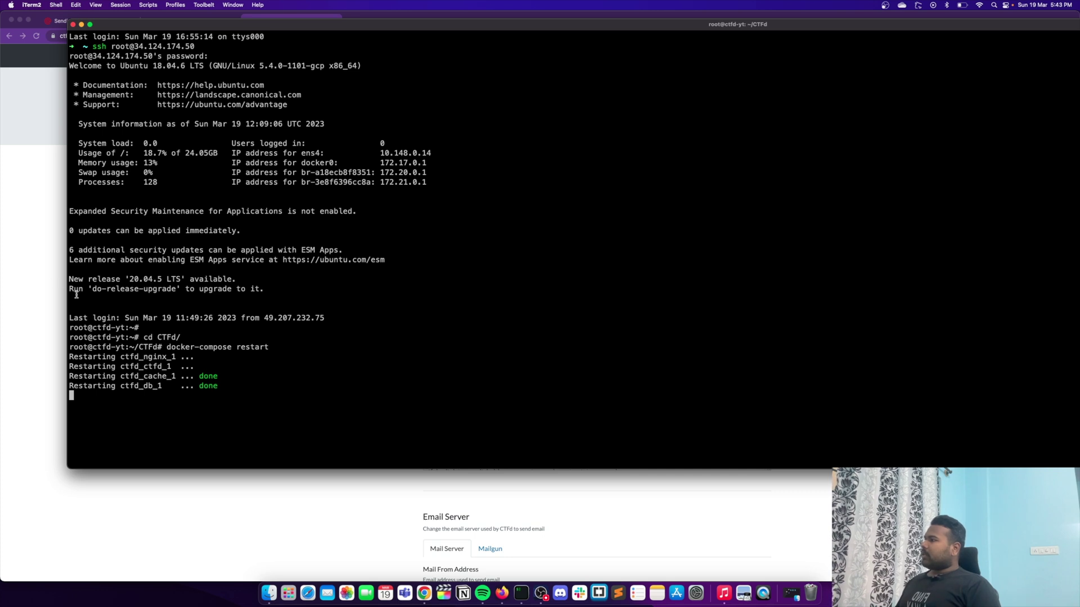
{"action": "left_click", "coordinate": [24, 281]}
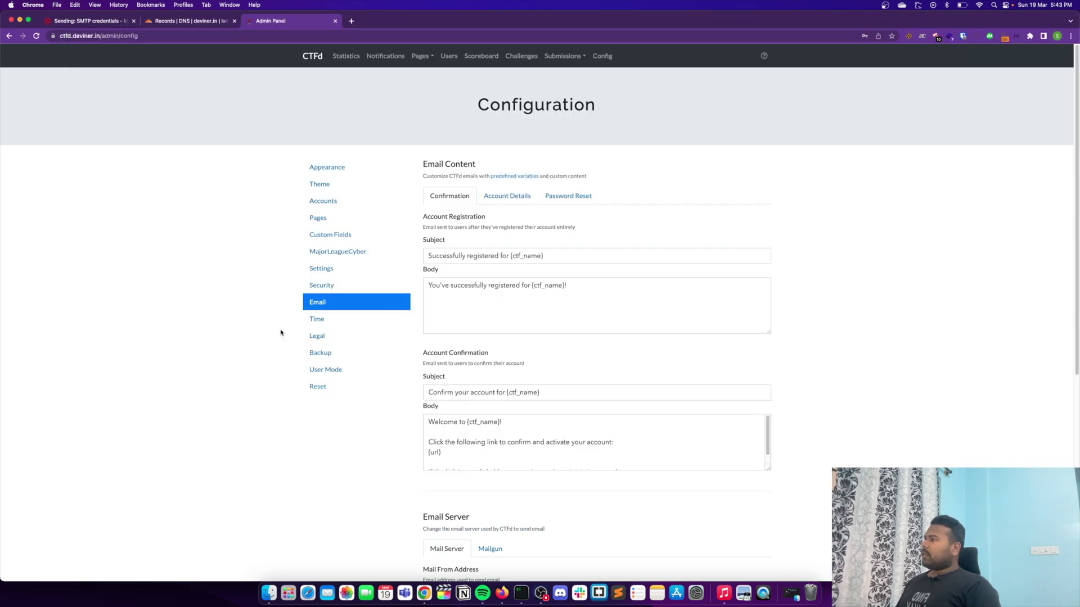
Step: Set Verify Emails to Enabled in Config > Accounts and save the account settings
{"action": "left_click", "coordinate": [521, 594]}
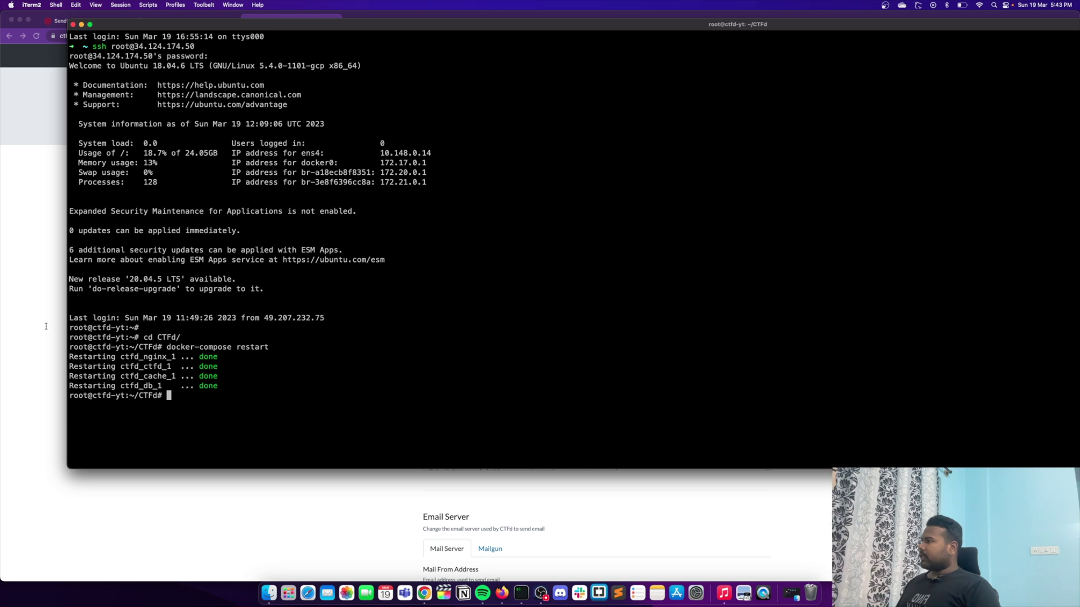
{"action": "left_click", "coordinate": [46, 326]}
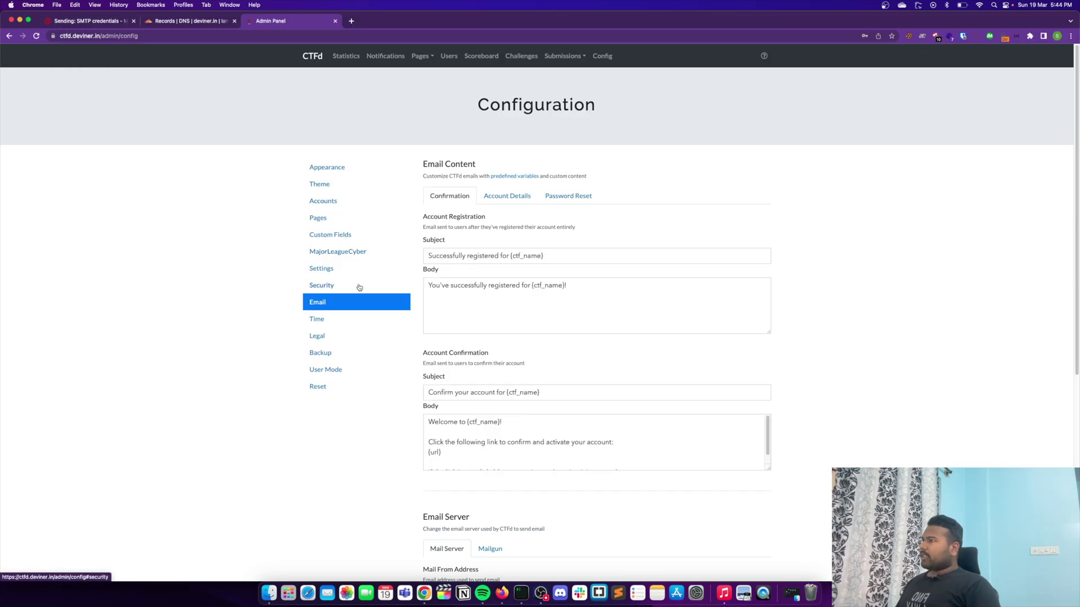
{"action": "left_click", "coordinate": [336, 271]}
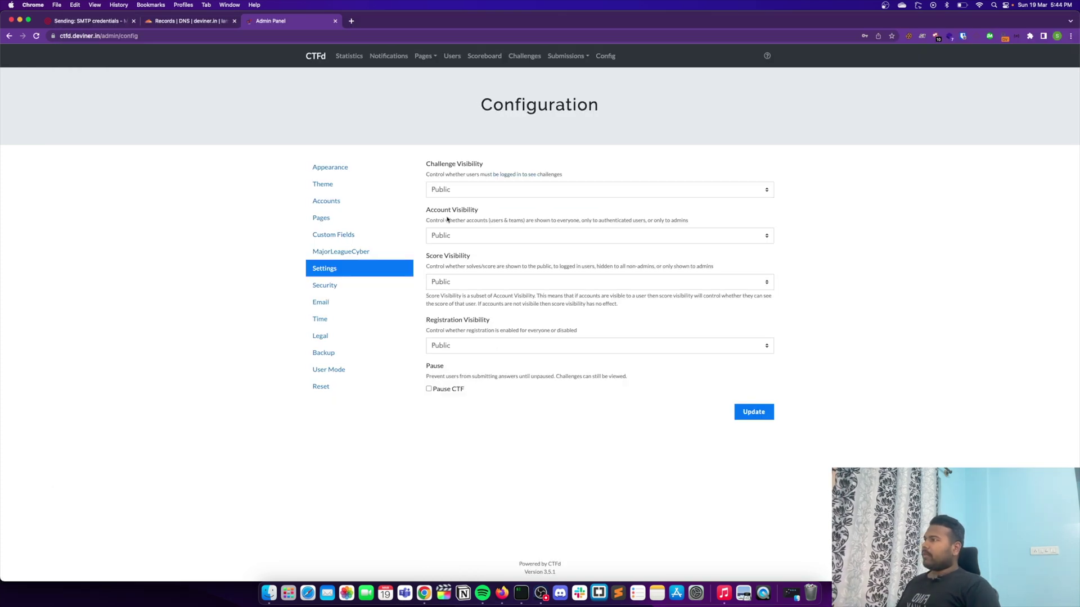
{"action": "left_click", "coordinate": [344, 233]}
{"action": "left_click", "coordinate": [339, 201]}
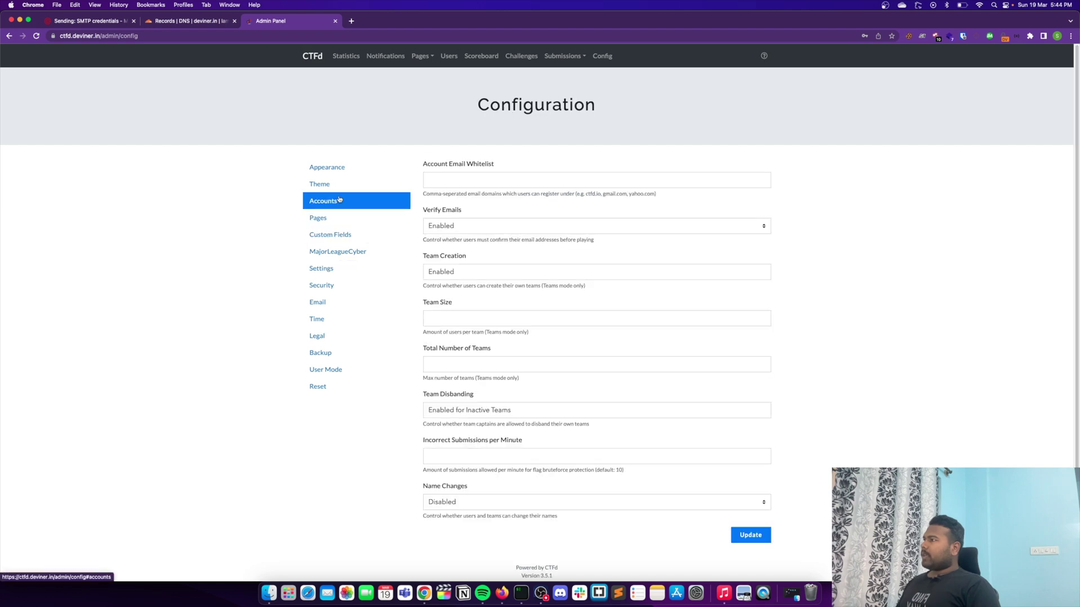
{"action": "left_click", "coordinate": [483, 225]}
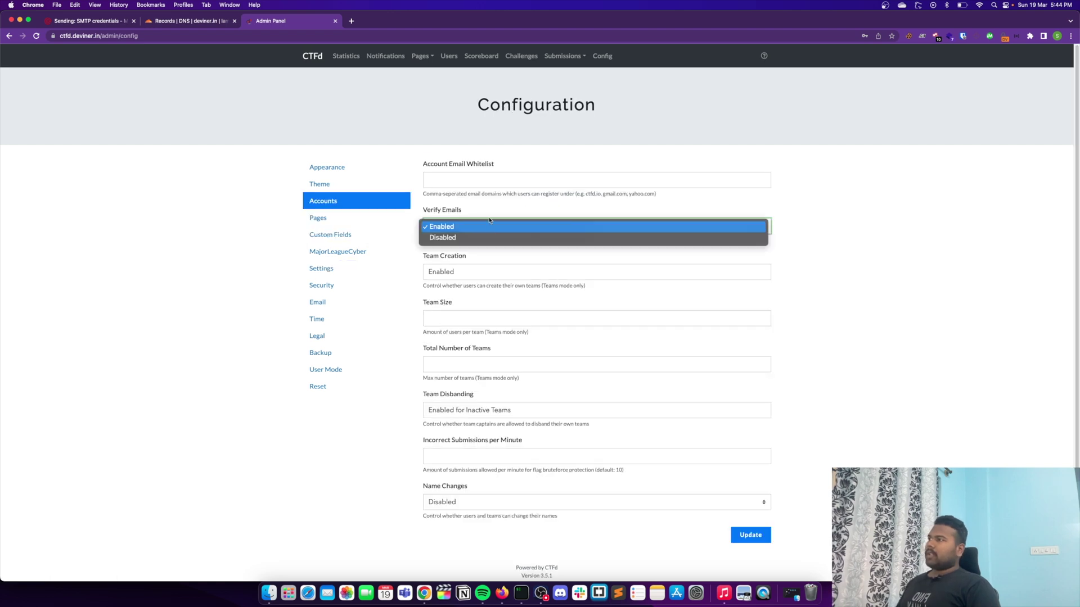
{"action": "left_click", "coordinate": [462, 233]}
{"action": "left_click", "coordinate": [463, 233]}
{"action": "left_click", "coordinate": [464, 214]}
{"action": "left_click", "coordinate": [754, 533]}
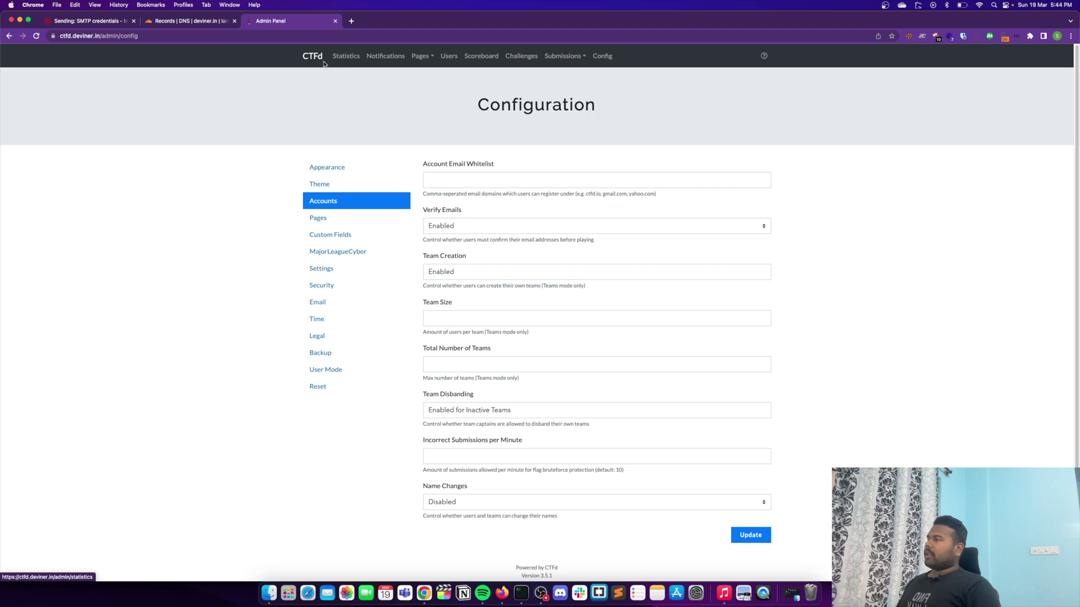
Step: Open a new Chrome Incognito window for testing signup
{"action": "left_click", "coordinate": [210, 37]}
{"action": "left_click", "coordinate": [191, 165]}
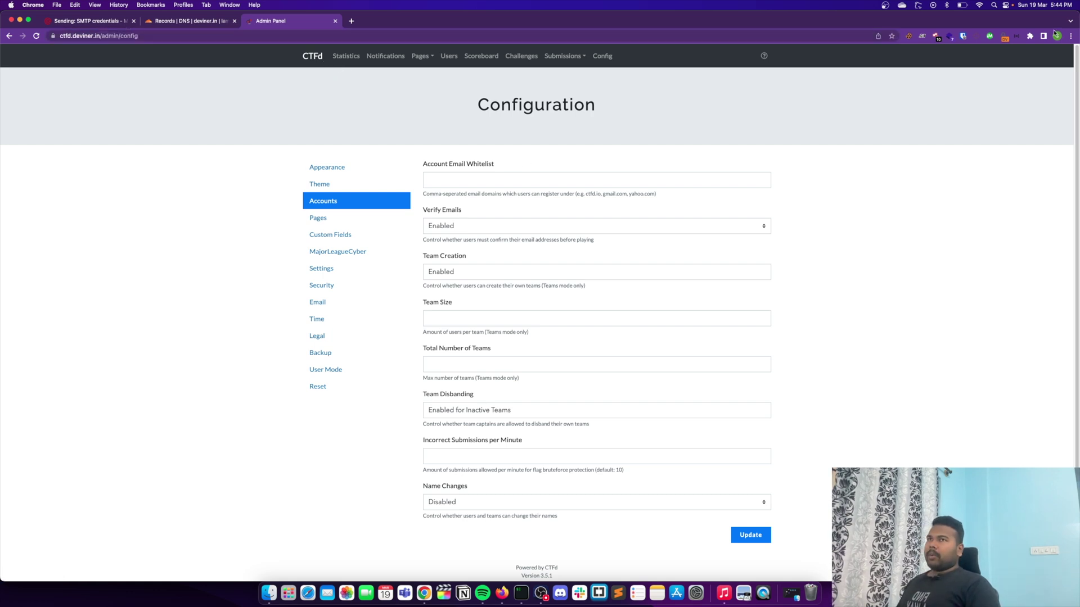
{"action": "left_click", "coordinate": [1071, 35]}
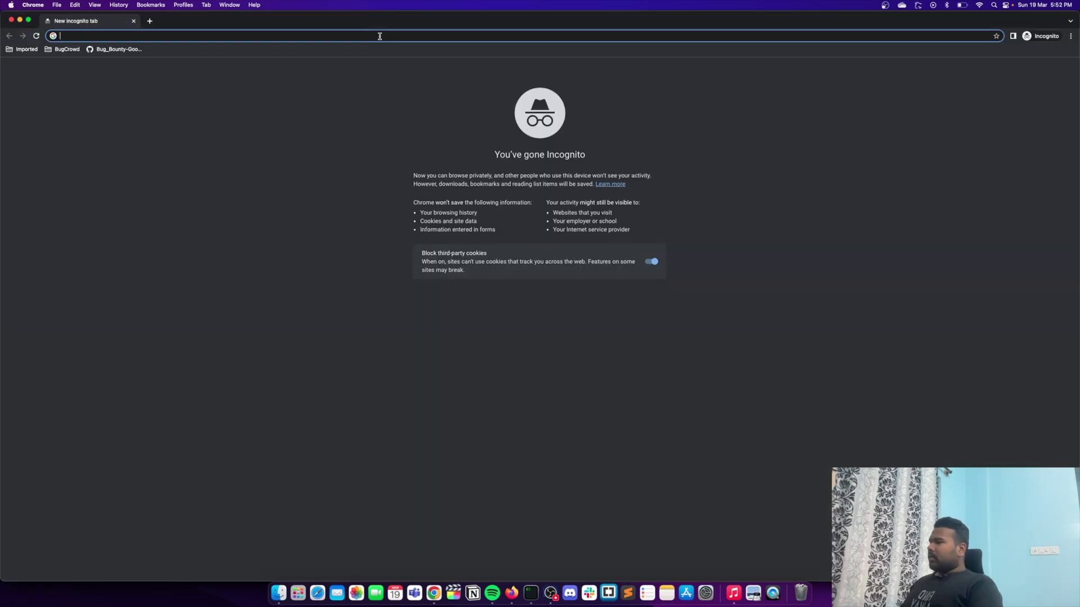
Step: Load ctfd.deviner.in, and open the Temp Mail site in a second private tab
{"action": "type", "text": "ctfd.deviner.in"}
{"action": "key", "text": "Return"}
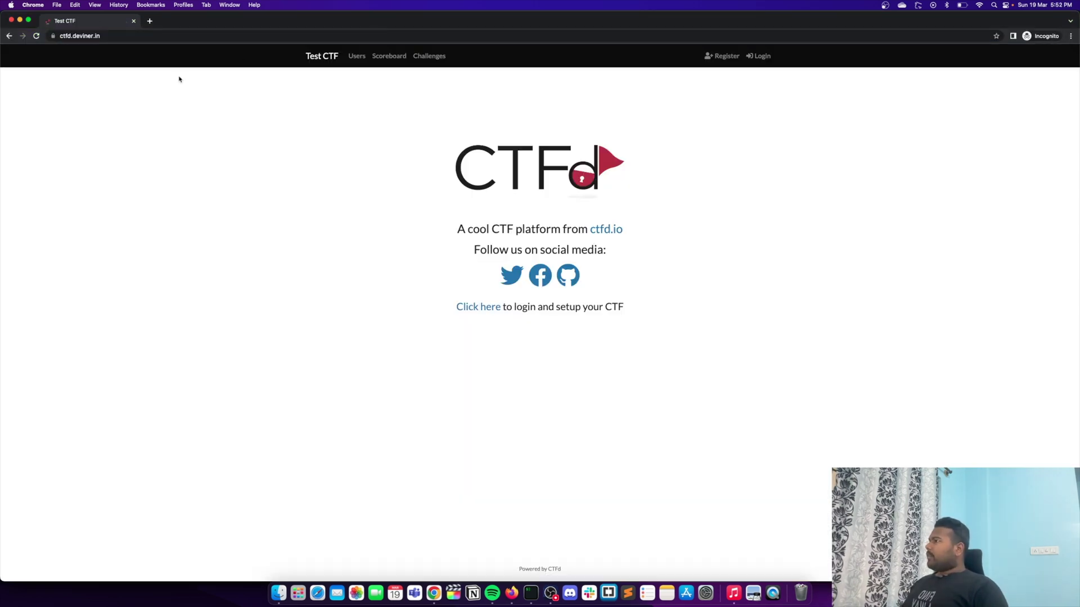
{"action": "left_click", "coordinate": [149, 22]}
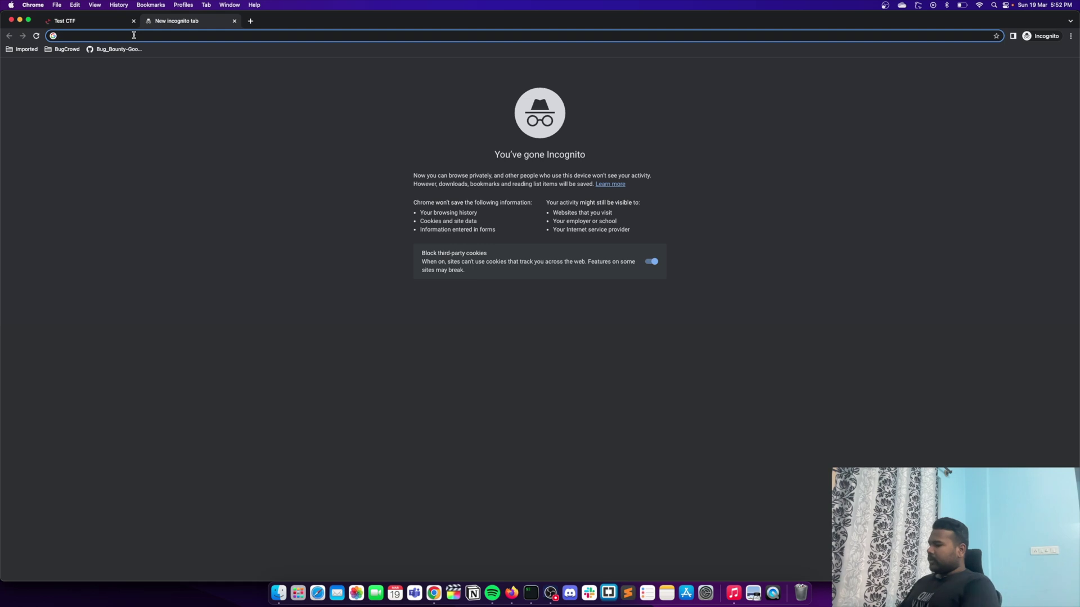
{"action": "type", "text": "temp-mai"}
{"action": "key", "text": "Return"}
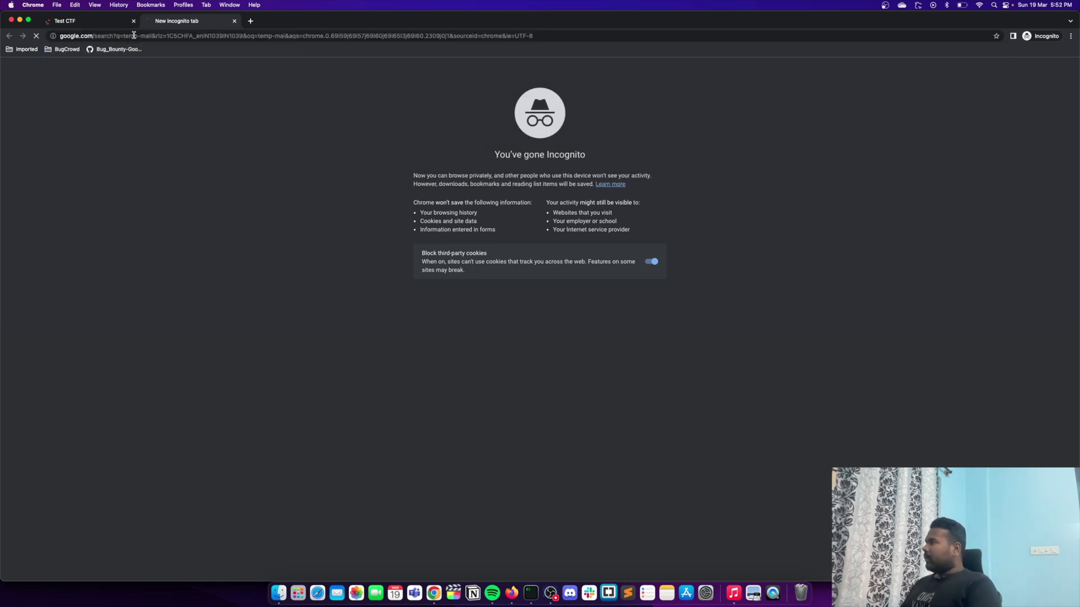
{"action": "left_click", "coordinate": [147, 145]}
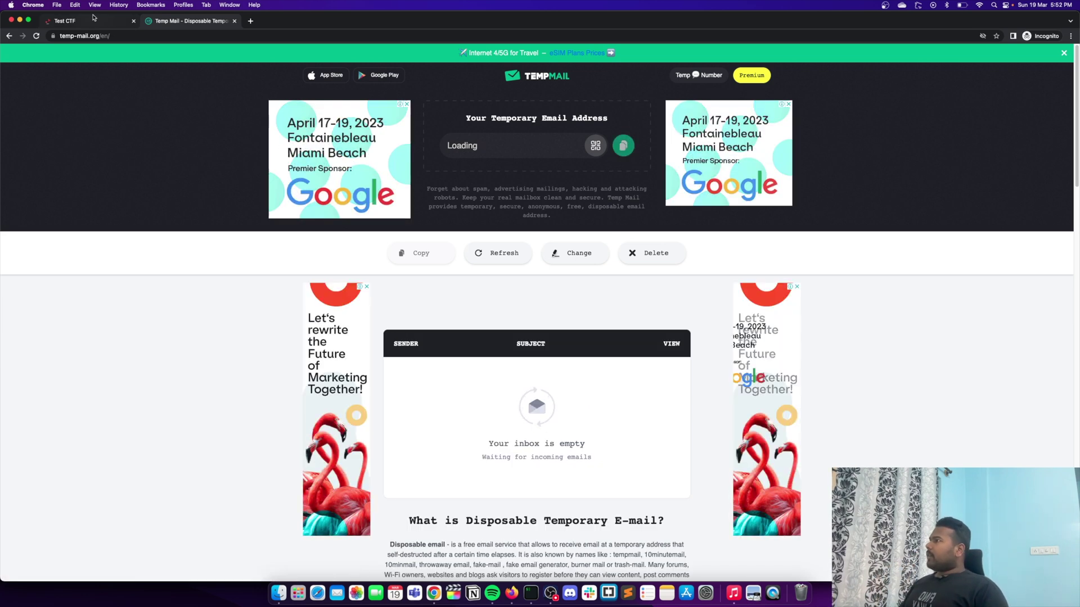
Step: Register user 'test' with the copied temporary email address and a password
{"action": "key", "text": "ctrl+shift+Tab"}
{"action": "left_click", "coordinate": [722, 55]}
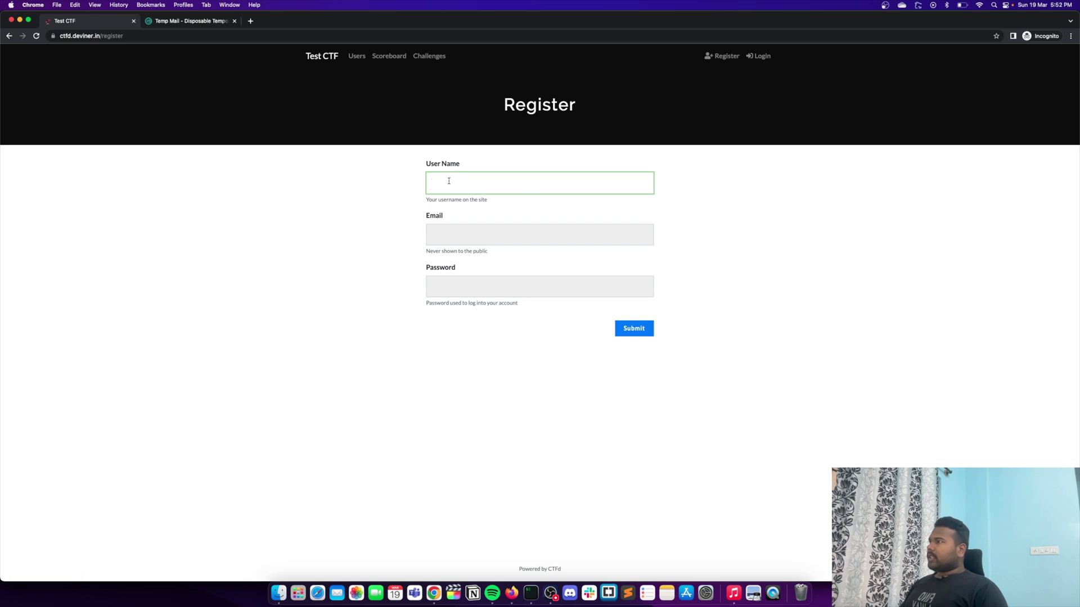
{"action": "type", "text": "test"}
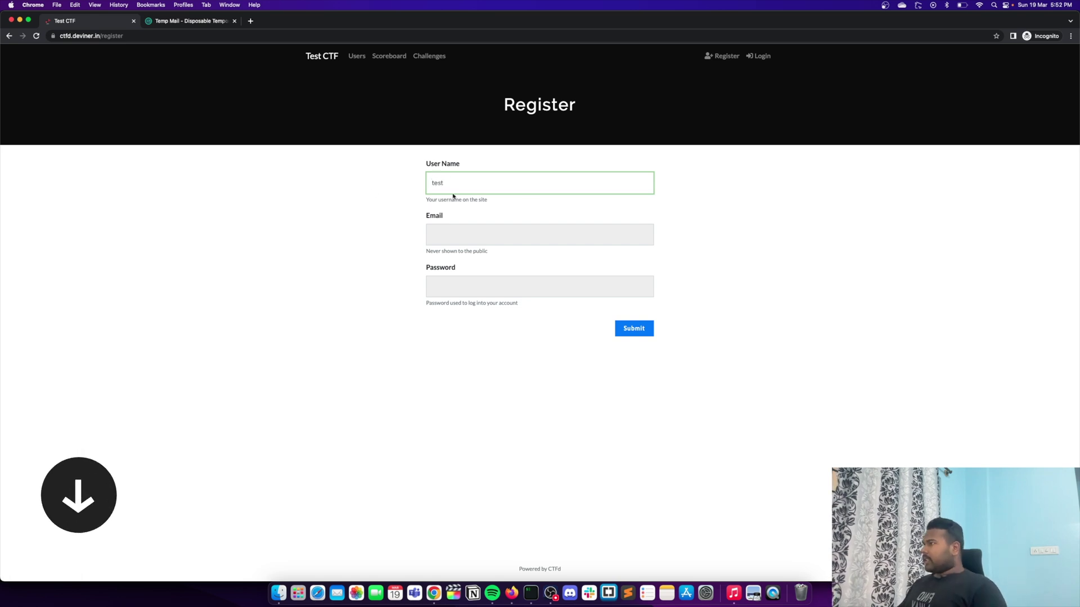
{"action": "key", "text": "ctrl+Tab"}
{"action": "left_click", "coordinate": [623, 146]}
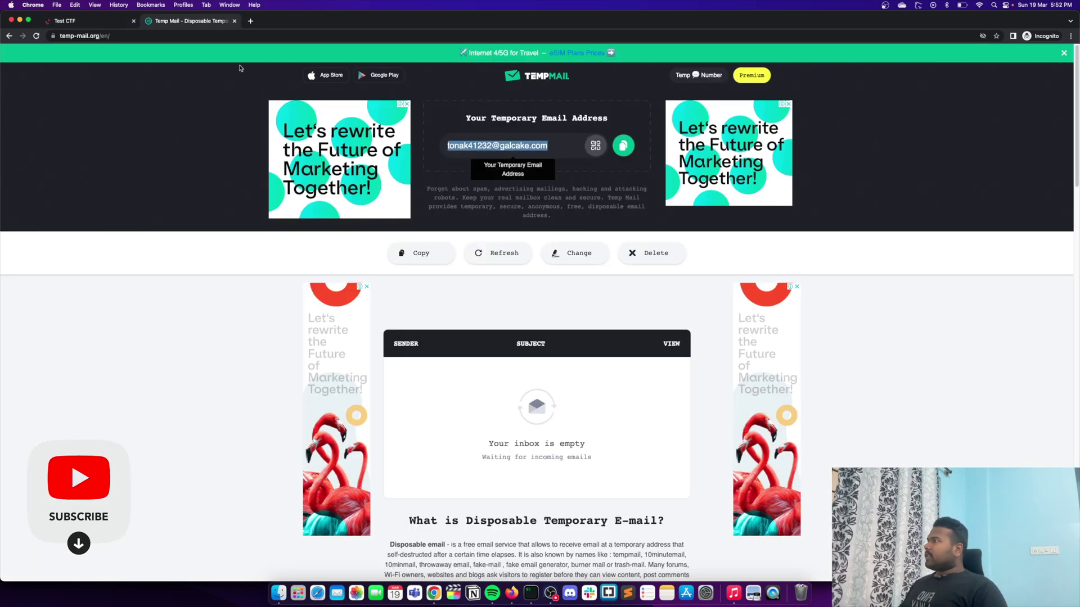
{"action": "key", "text": "ctrl+shift+Tab"}
{"action": "left_click", "coordinate": [451, 229]}
{"action": "key", "text": "super+v"}
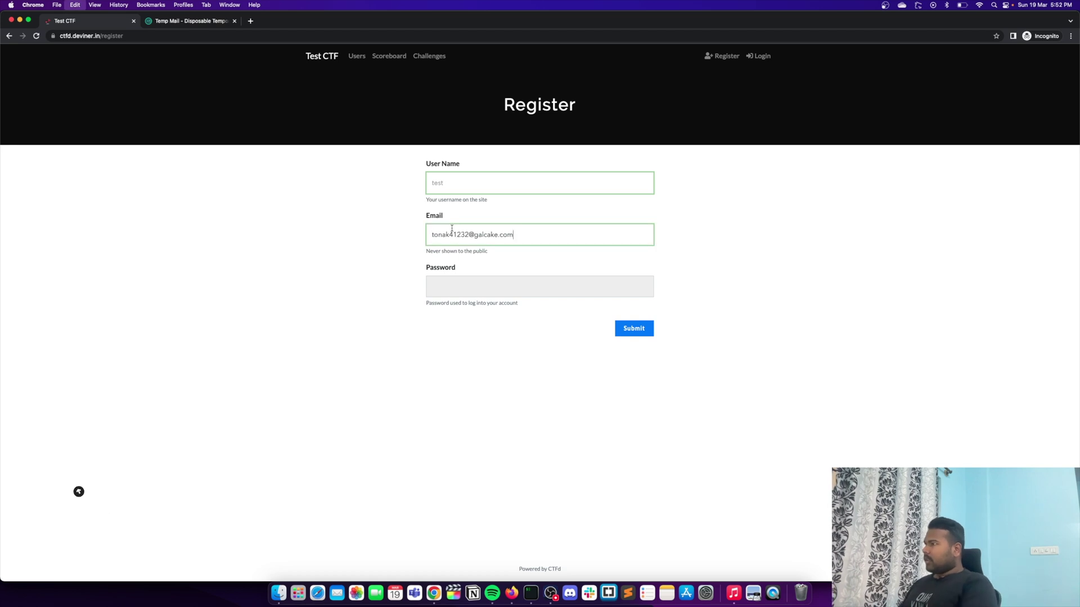
{"action": "left_click", "coordinate": [466, 284]}
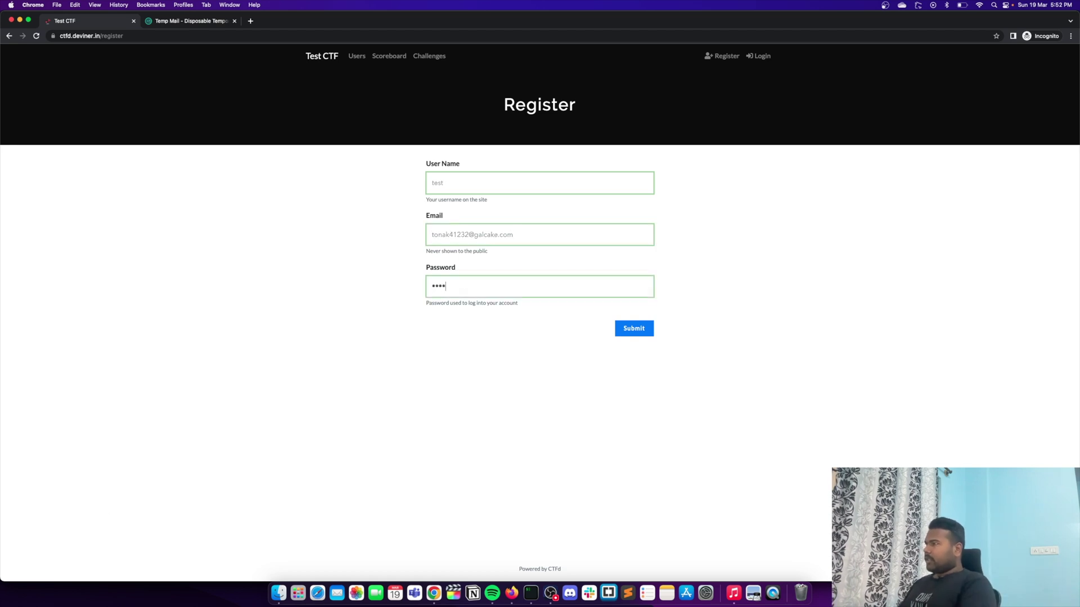
{"action": "left_click", "coordinate": [651, 329]}
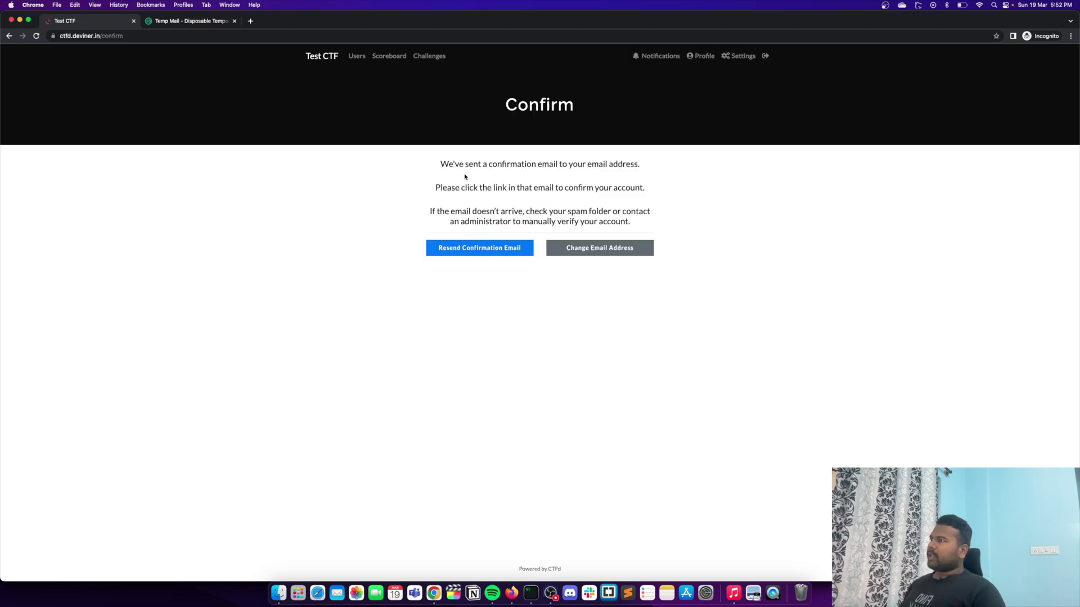
{"action": "left_click", "coordinate": [168, 23]}
Step: Refresh the Temp Mail inbox and read the 'Confirm your account for Test CTF' email
{"action": "left_click", "coordinate": [501, 255]}
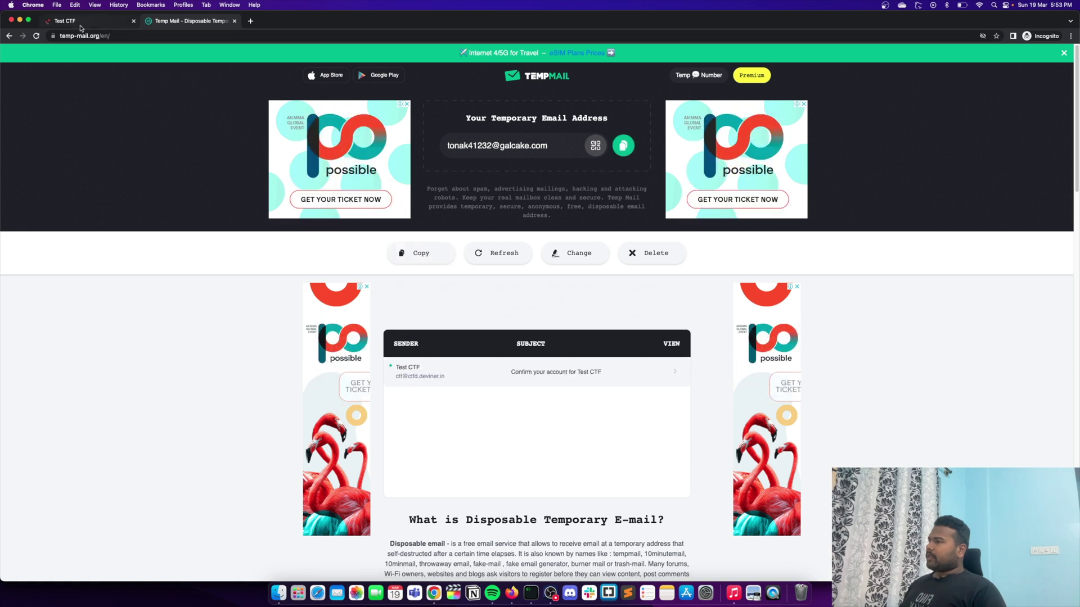
{"action": "left_click", "coordinate": [568, 372]}
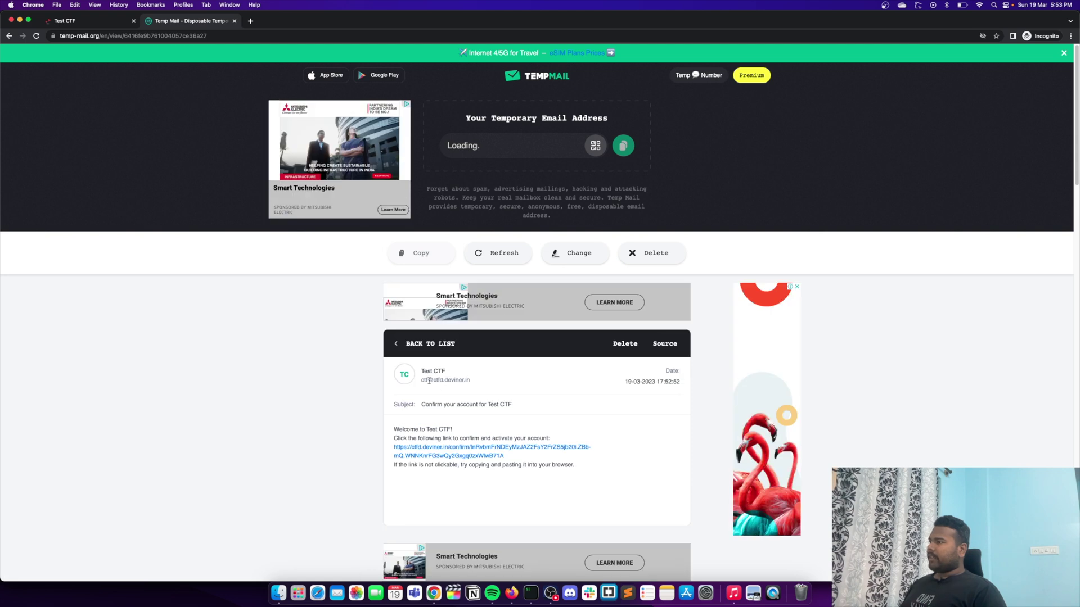
{"action": "left_click_drag", "start_coordinate": [394, 430], "coordinate": [469, 433]}
{"action": "left_click", "coordinate": [469, 433]}
{"action": "left_click", "coordinate": [73, 21]}
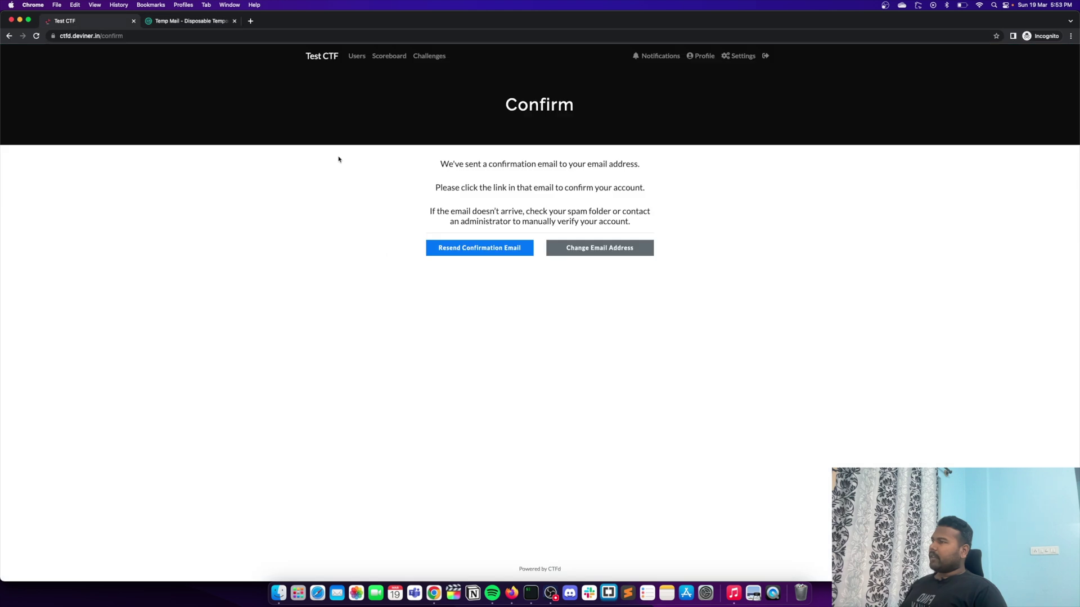
{"action": "left_click", "coordinate": [211, 22]}
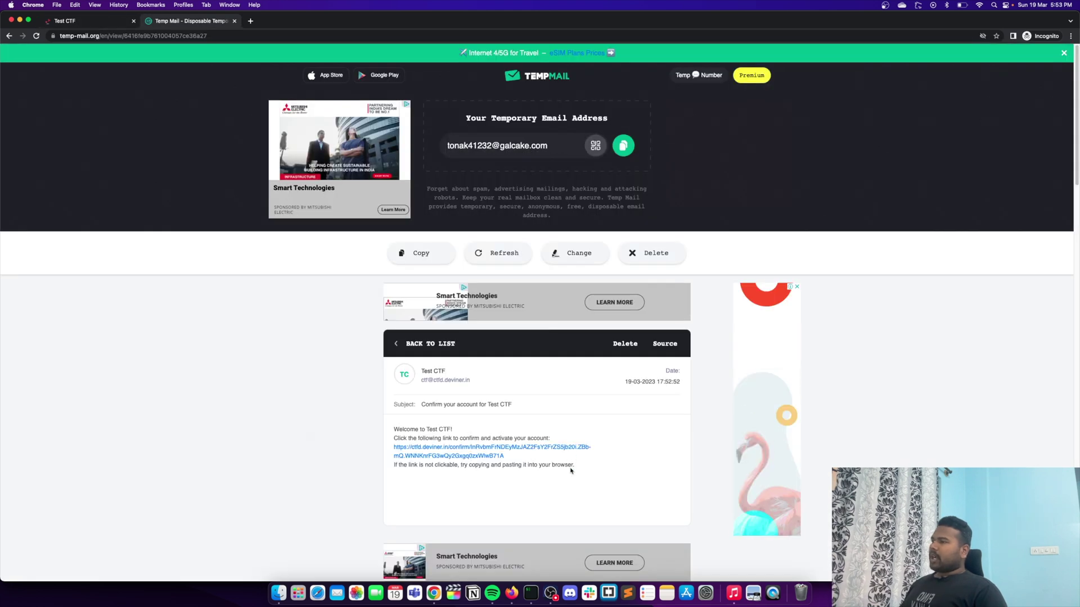
{"action": "left_click", "coordinate": [84, 21]}
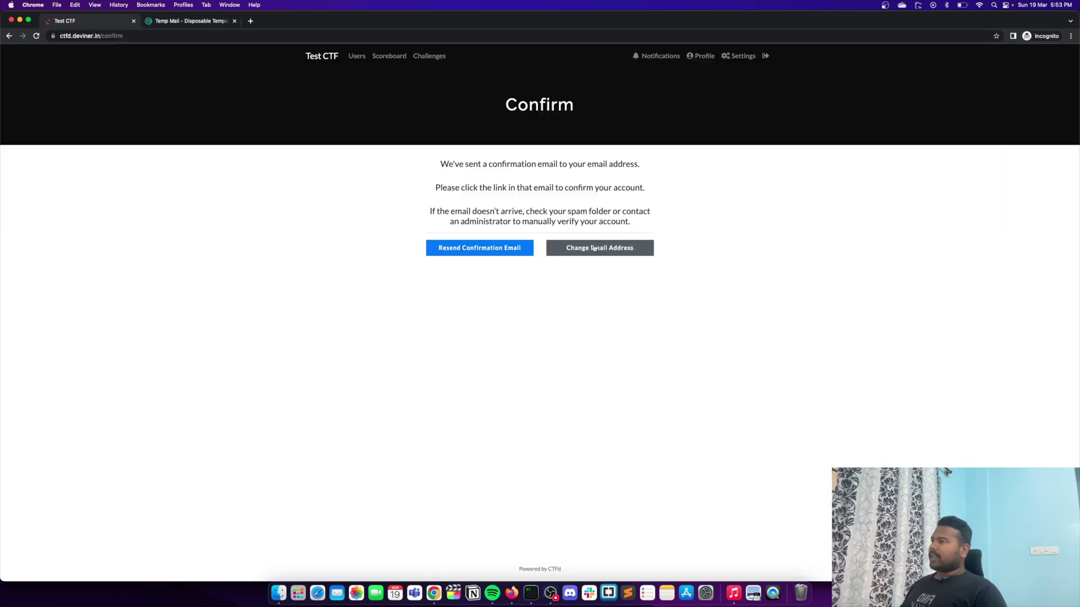
{"action": "left_click", "coordinate": [191, 20]}
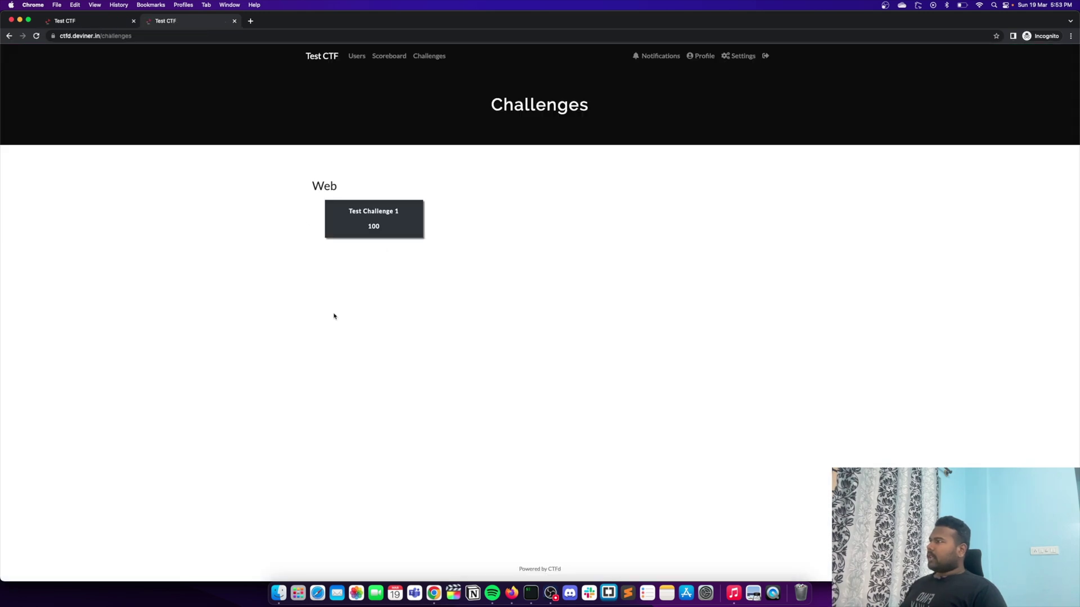
Step: Log the test user out of CTFd and reach the Login page
{"action": "left_click", "coordinate": [704, 57]}
{"action": "left_click", "coordinate": [765, 57]}
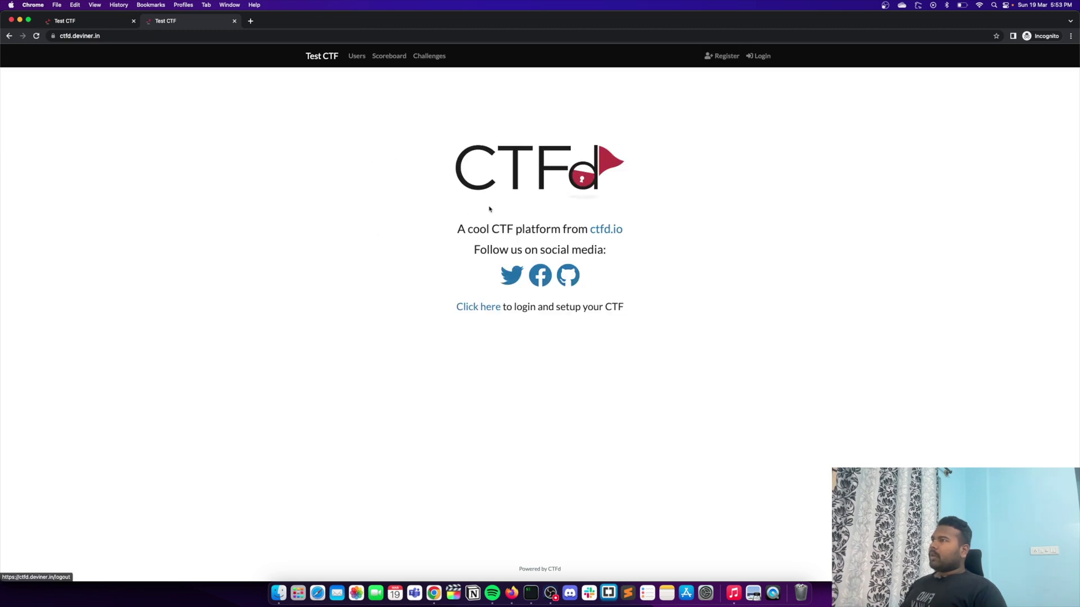
{"action": "left_click", "coordinate": [7, 36]}
{"action": "left_click", "coordinate": [7, 36]}
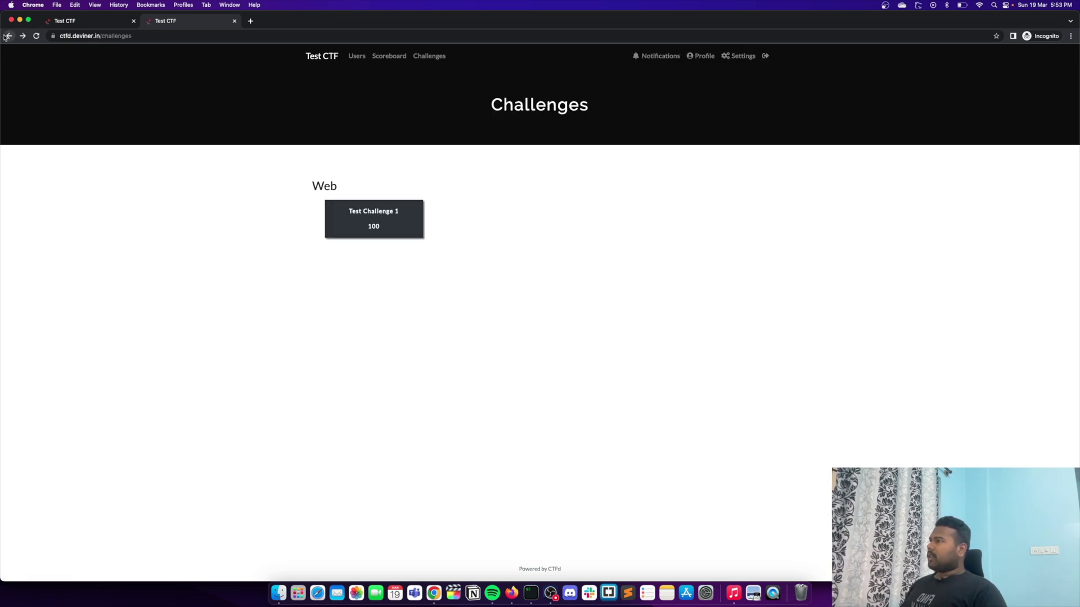
{"action": "left_click", "coordinate": [7, 36]}
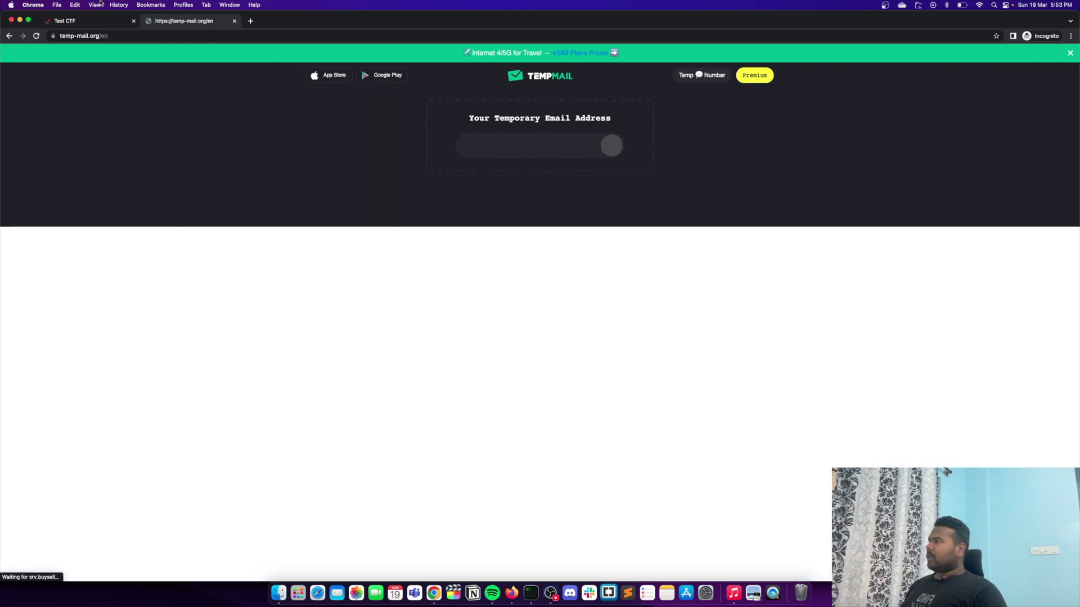
{"action": "left_click", "coordinate": [101, 22]}
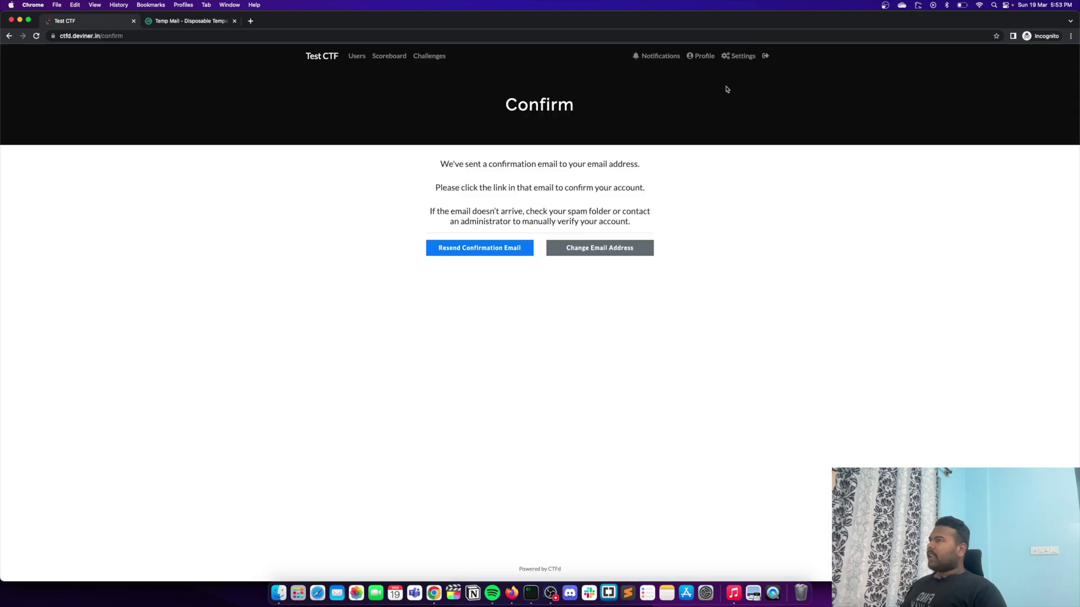
{"action": "left_click", "coordinate": [703, 55]}
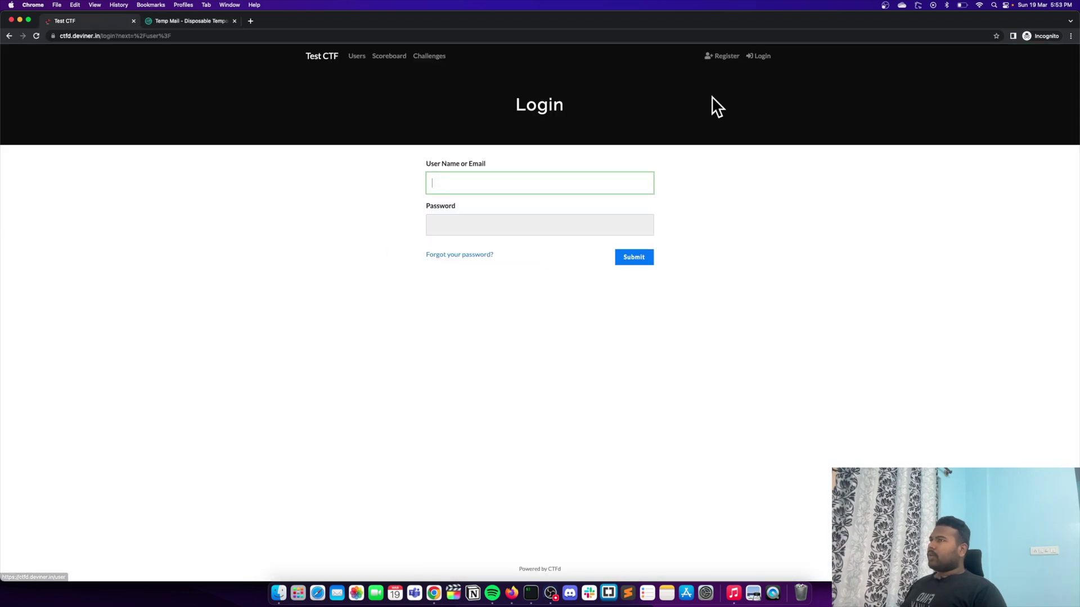
Step: Submit a Forgot Password request using the temporary email address
{"action": "left_click", "coordinate": [470, 260]}
{"action": "left_click", "coordinate": [225, 21]}
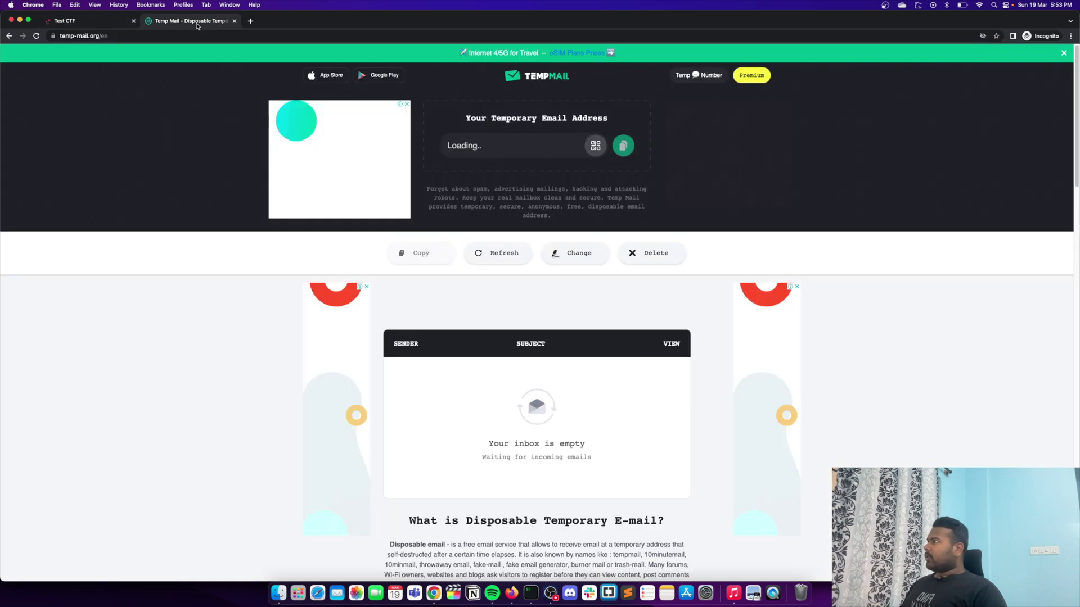
{"action": "left_click", "coordinate": [623, 147]}
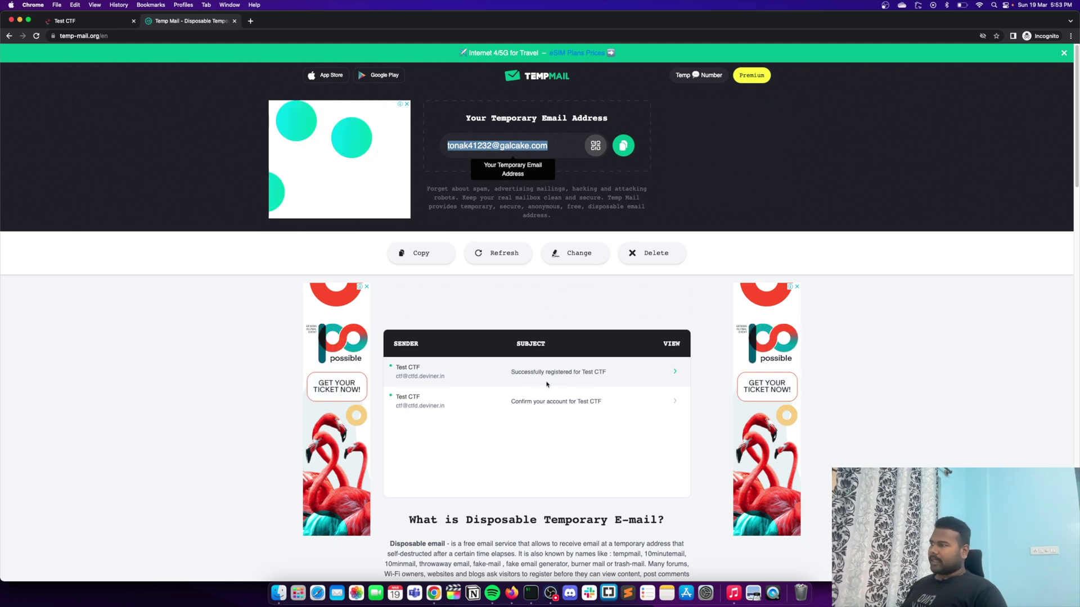
{"action": "key", "text": "super+1"}
{"action": "key", "text": "super+v"}
{"action": "left_click", "coordinate": [641, 228]}
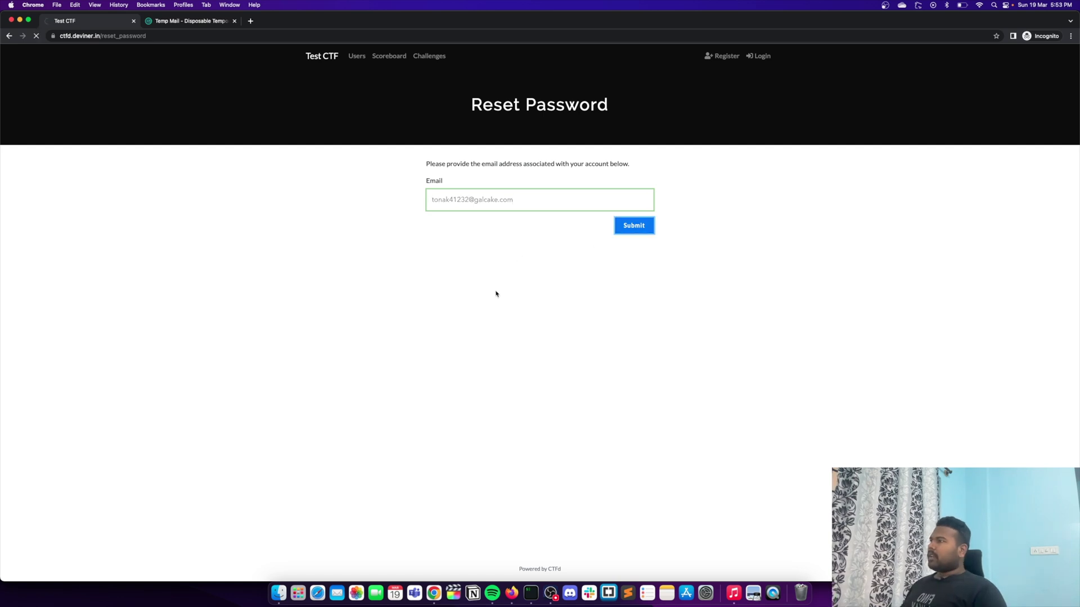
Step: Confirm the Password Reset Request email arrived in Temp Mail, then bring the admin window forward
{"action": "left_click", "coordinate": [192, 21]}
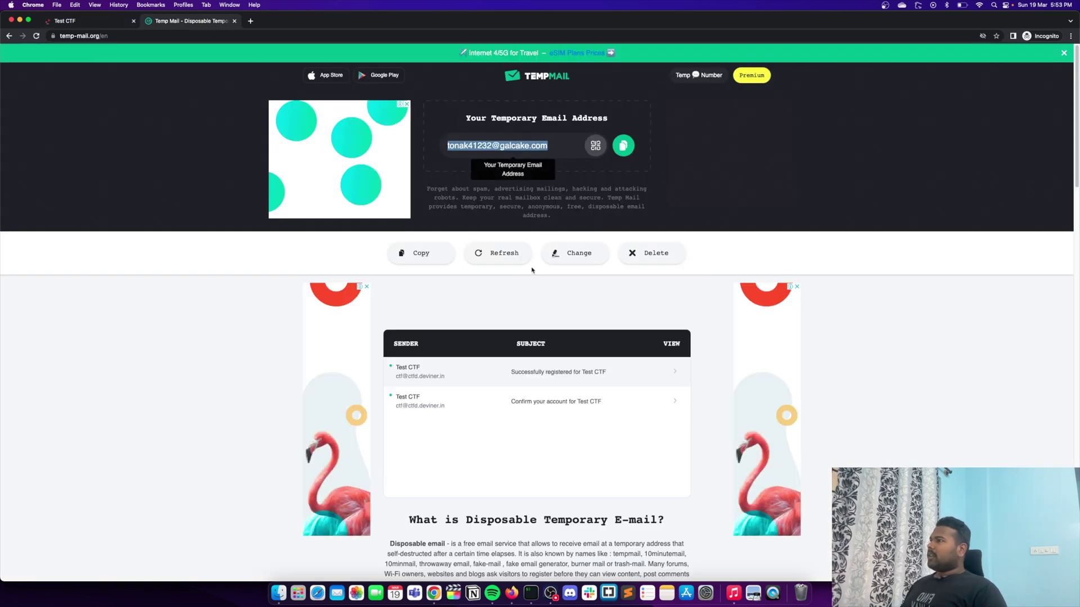
{"action": "left_click", "coordinate": [521, 252]}
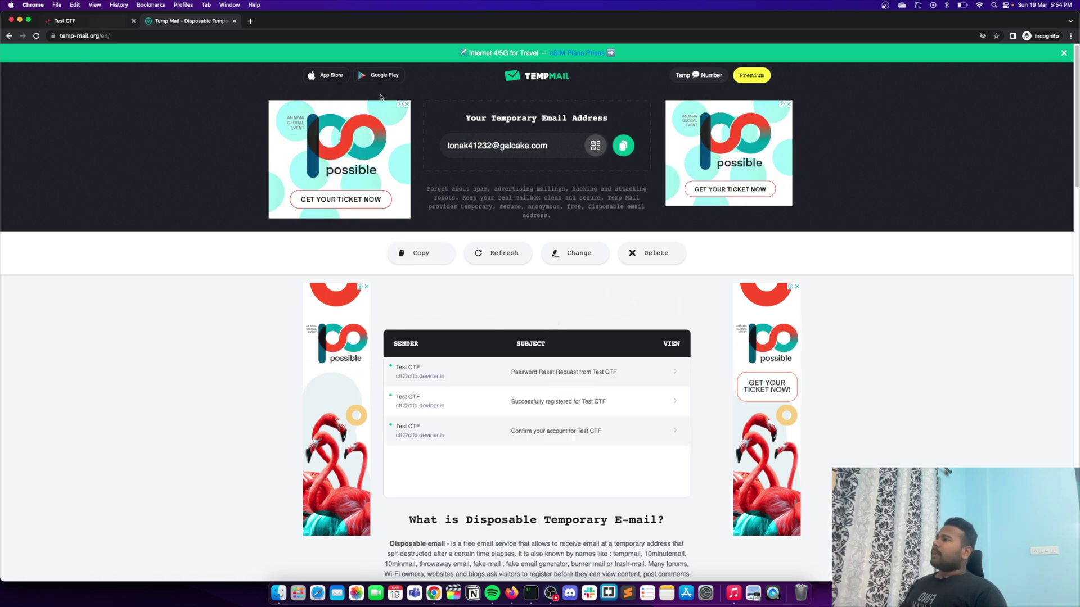
{"action": "left_click", "coordinate": [544, 374]}
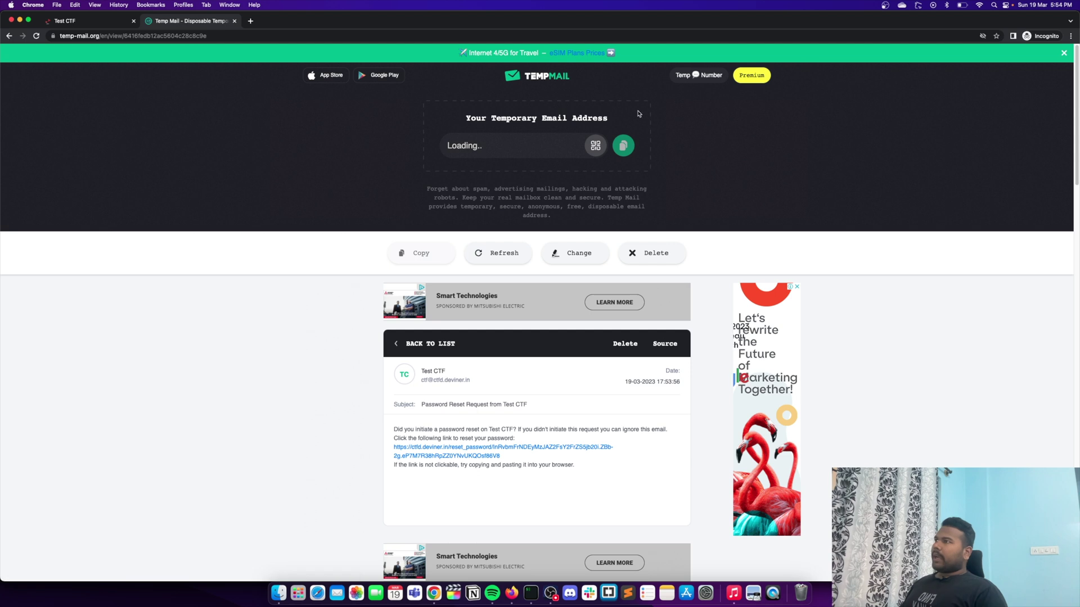
{"action": "left_click_drag", "start_coordinate": [544, 22], "coordinate": [542, 57]}
{"action": "key", "text": "super+grave"}
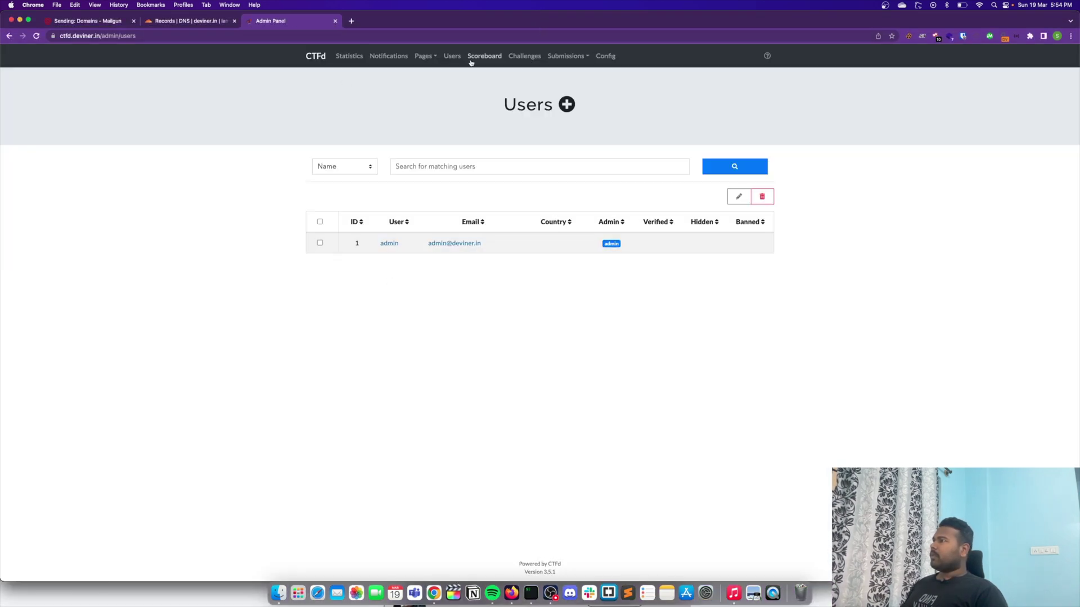
Step: Inspect the Account Registration and Account Confirmation templates and Mail Server fields under Config > Email
{"action": "left_click", "coordinate": [606, 57]}
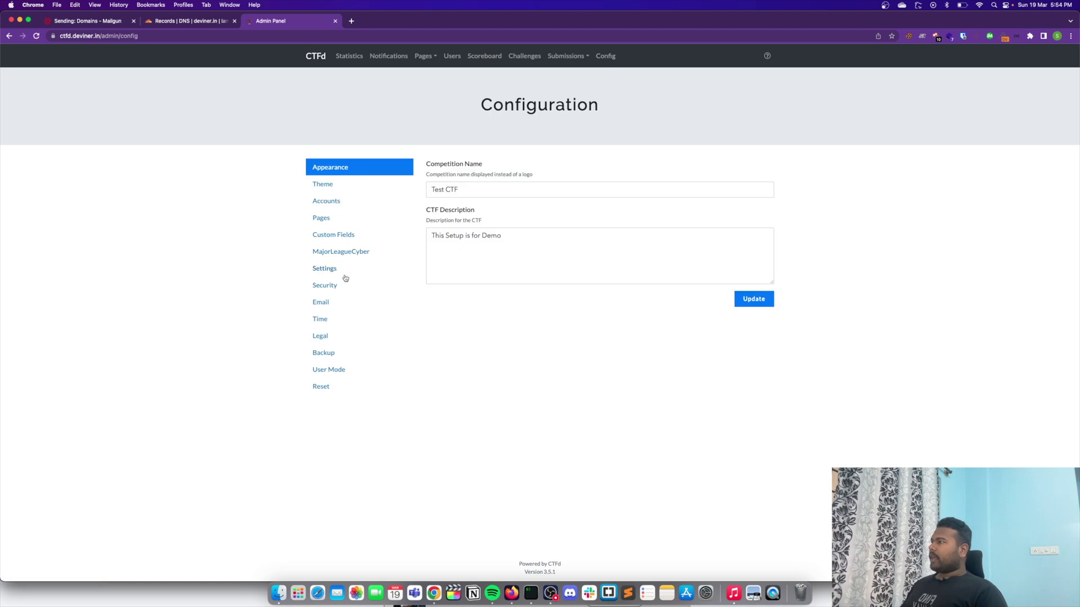
{"action": "left_click", "coordinate": [330, 302]}
{"action": "left_click", "coordinate": [496, 299]}
{"action": "left_click_drag", "start_coordinate": [545, 287], "coordinate": [453, 277]}
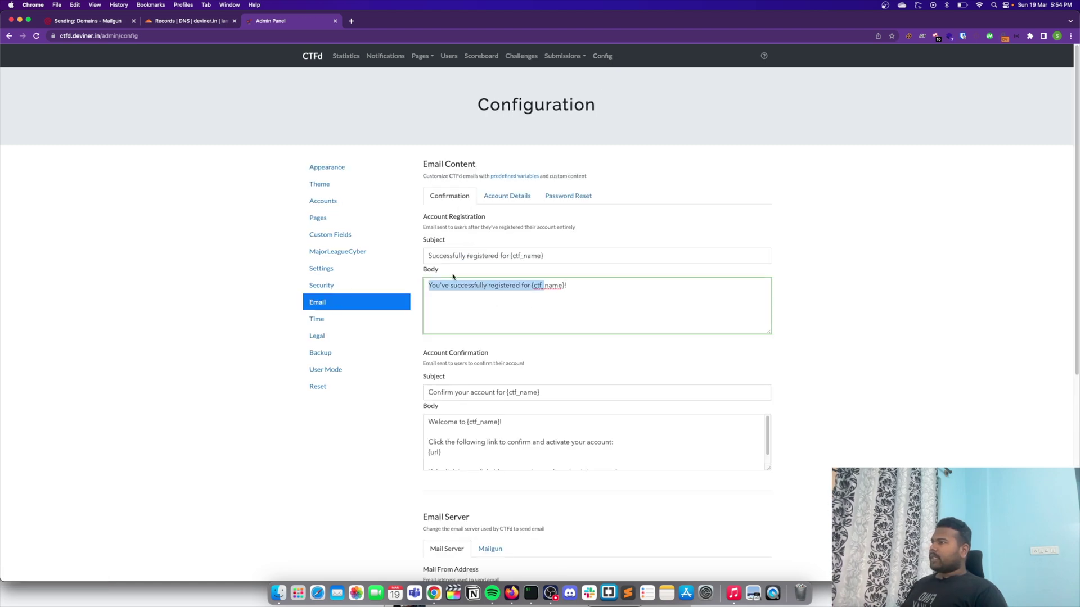
{"action": "left_click_drag", "start_coordinate": [477, 443], "coordinate": [554, 453]}
{"action": "left_click", "coordinate": [554, 453]}
{"action": "scroll", "coordinate": [554, 453], "scroll_direction": "down", "scroll_amount": 10}
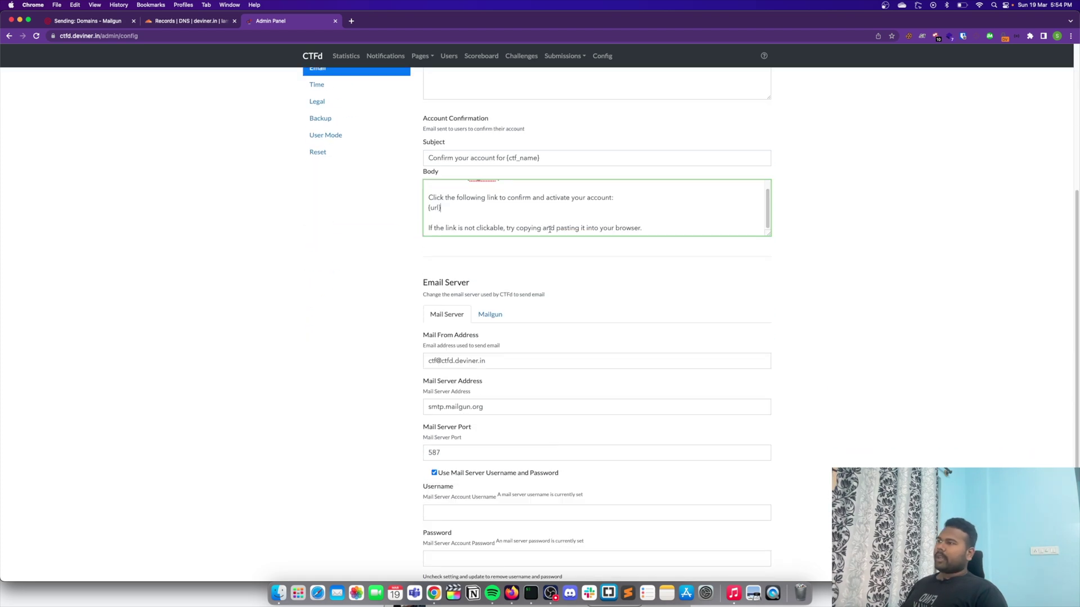
{"action": "scroll", "coordinate": [594, 192], "scroll_direction": "up", "scroll_amount": 2}
{"action": "left_click", "coordinate": [583, 250]}
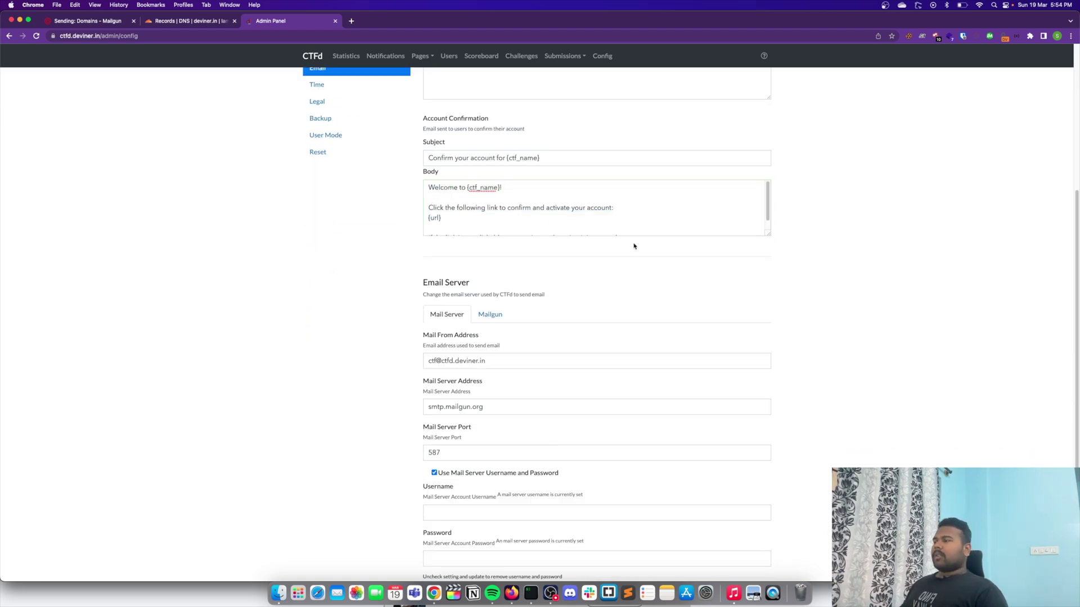
{"action": "scroll", "coordinate": [634, 245], "scroll_direction": "up", "scroll_amount": 5}
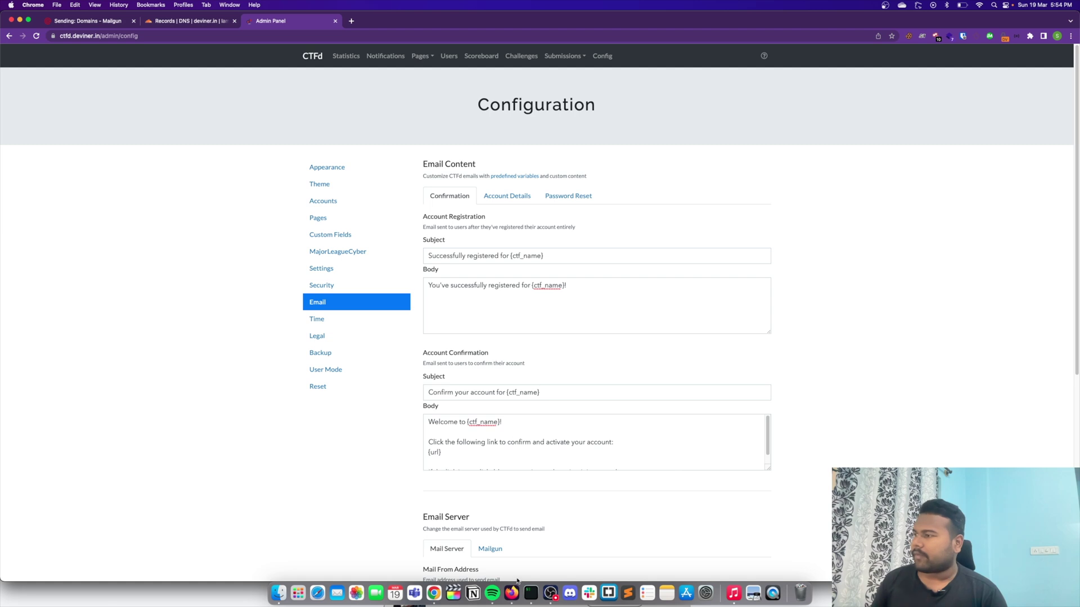
{"action": "left_click", "coordinate": [530, 593]}
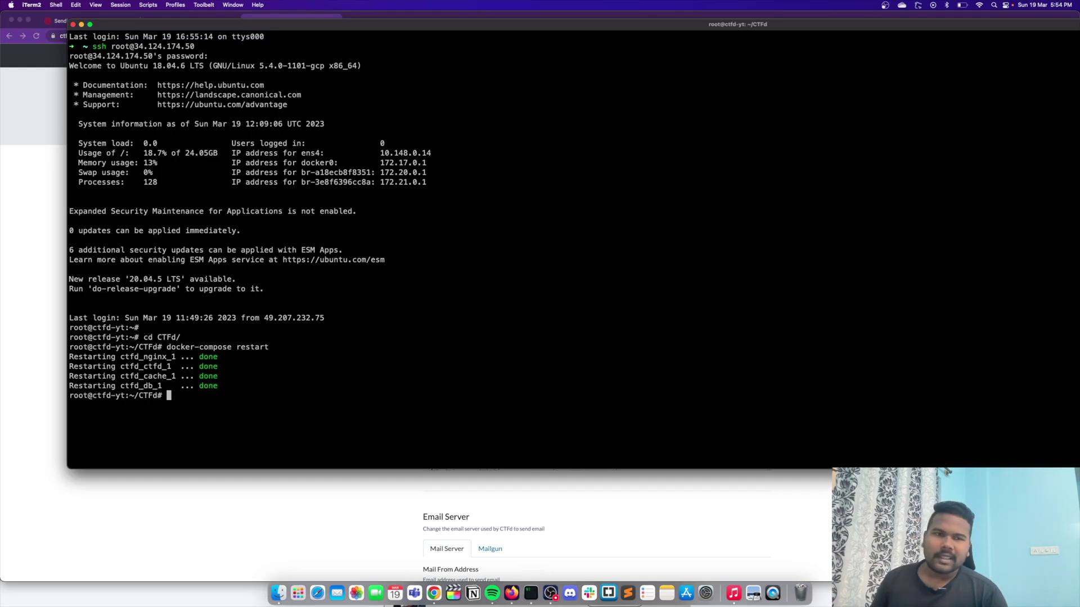